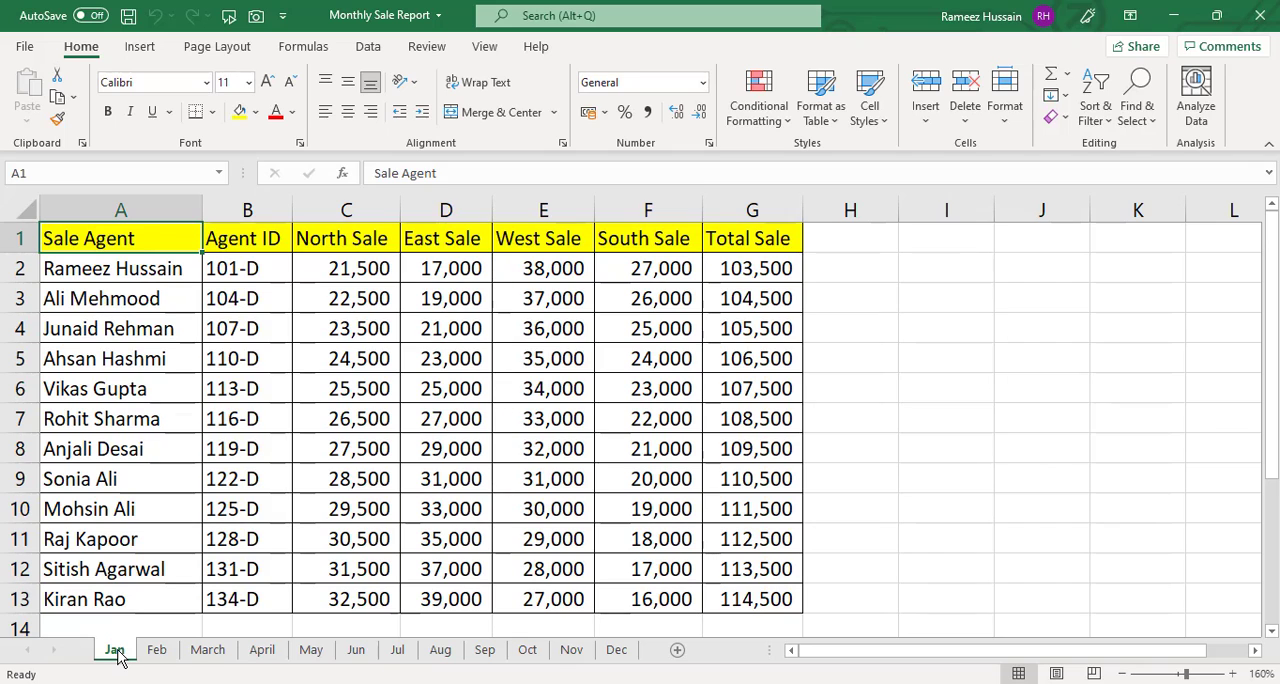
Step: Look through the monthly sales sheets from Feb to Dec to compare their column layout and data
click(153, 655)
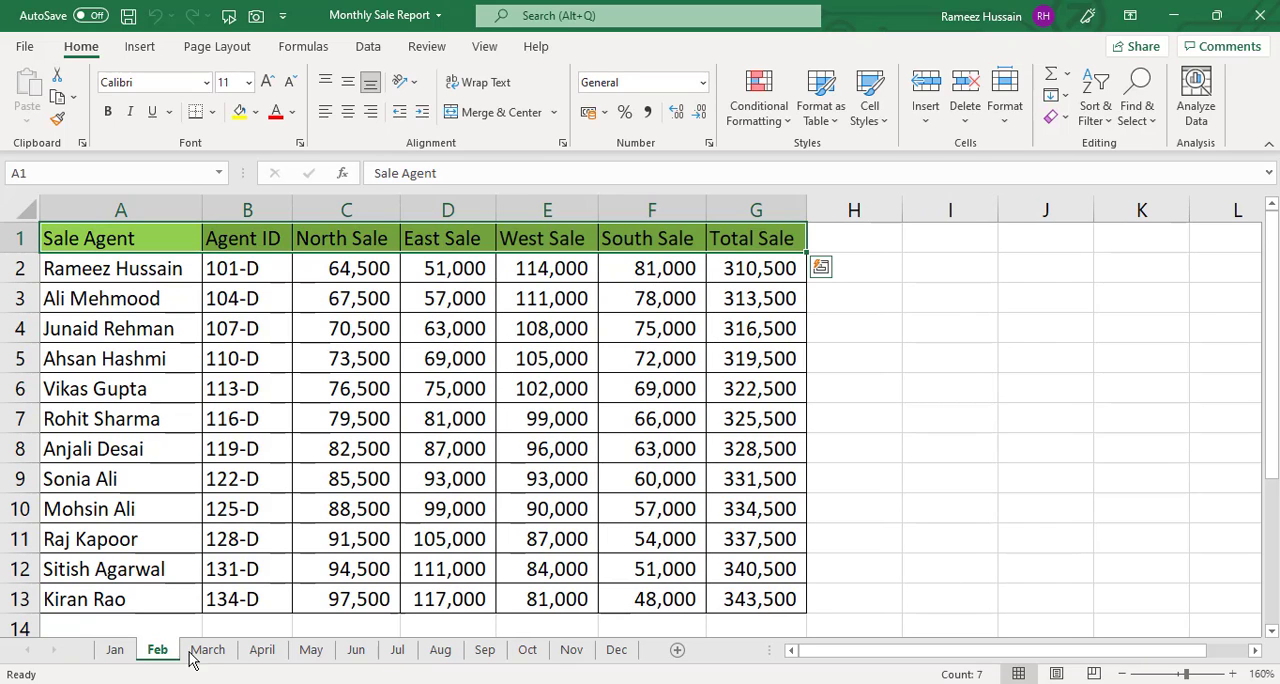
click(208, 655)
click(259, 654)
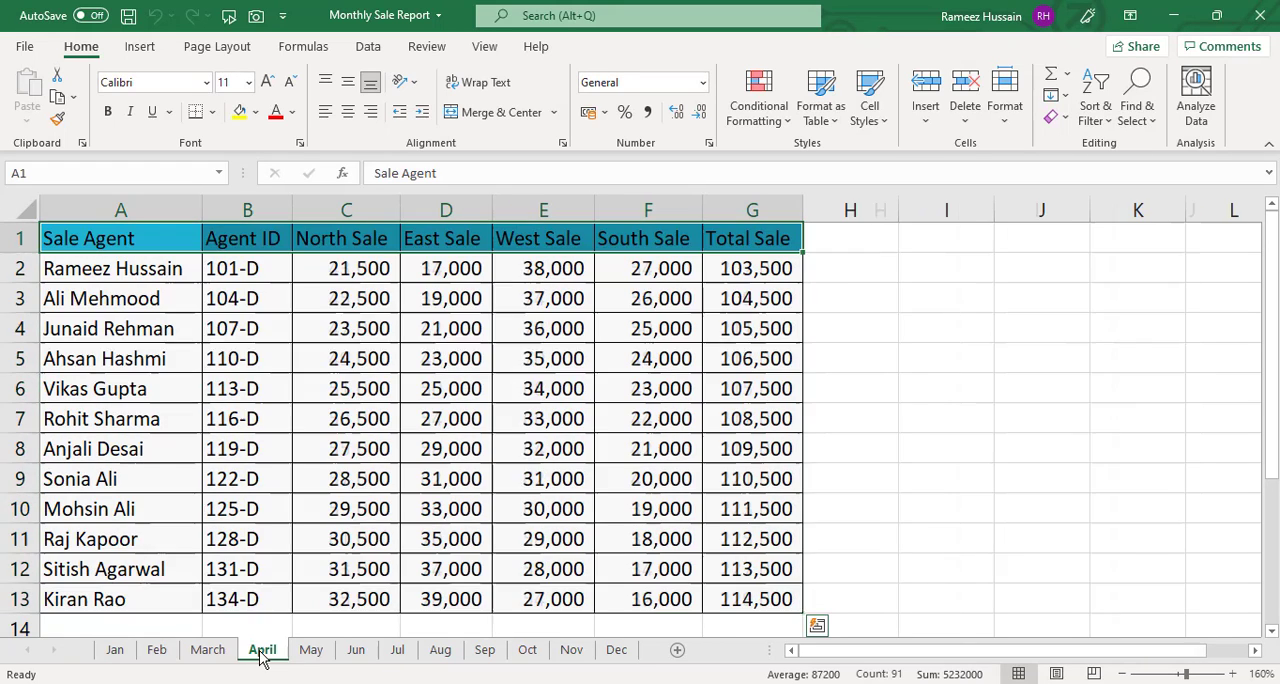
click(309, 652)
click(355, 652)
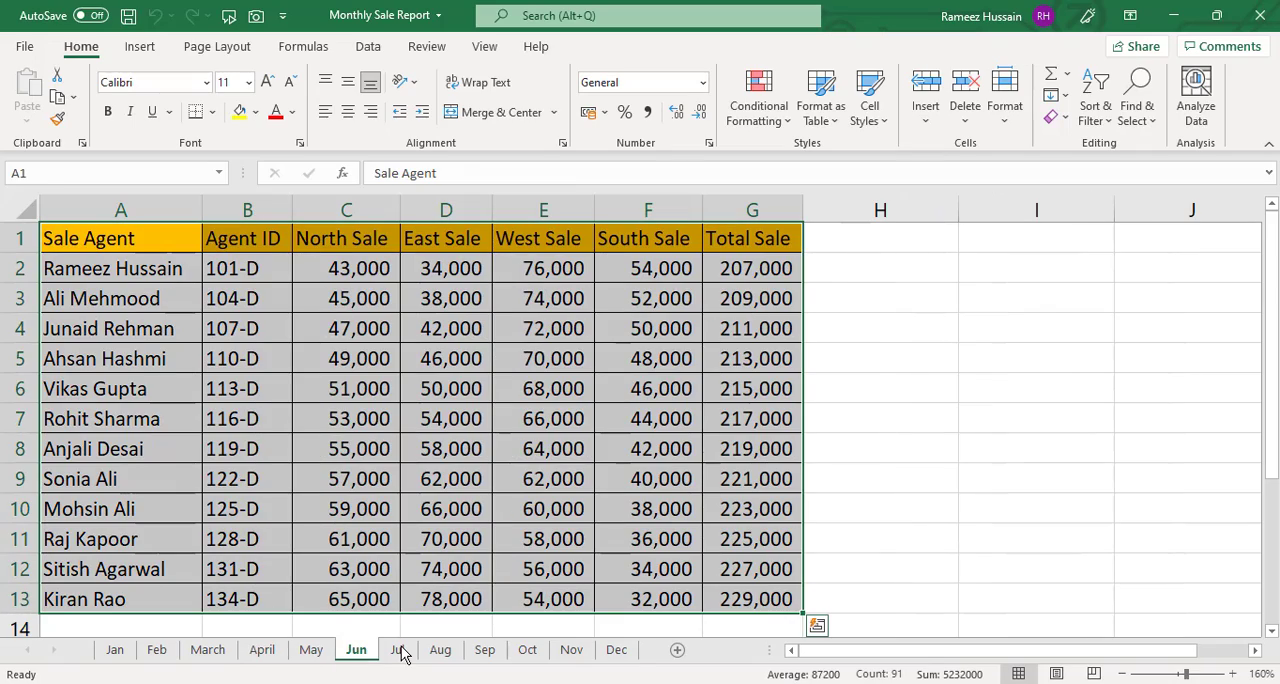
click(400, 652)
click(441, 653)
click(487, 653)
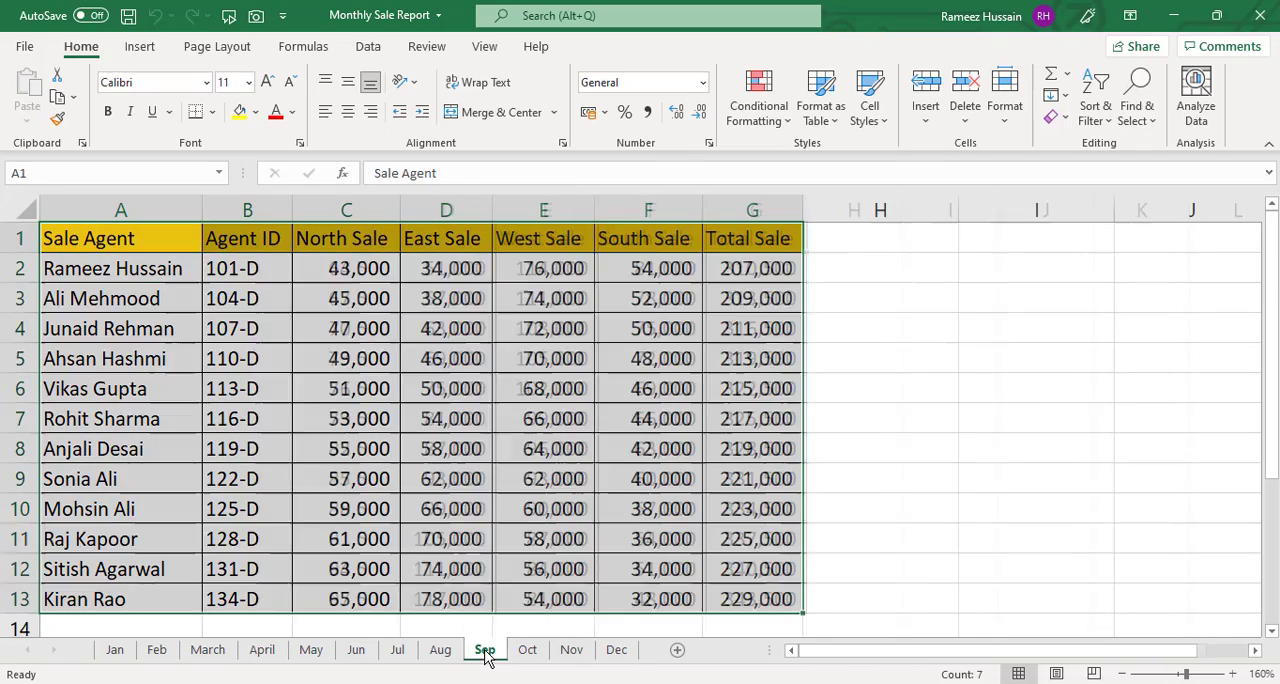
click(525, 652)
click(571, 652)
click(614, 651)
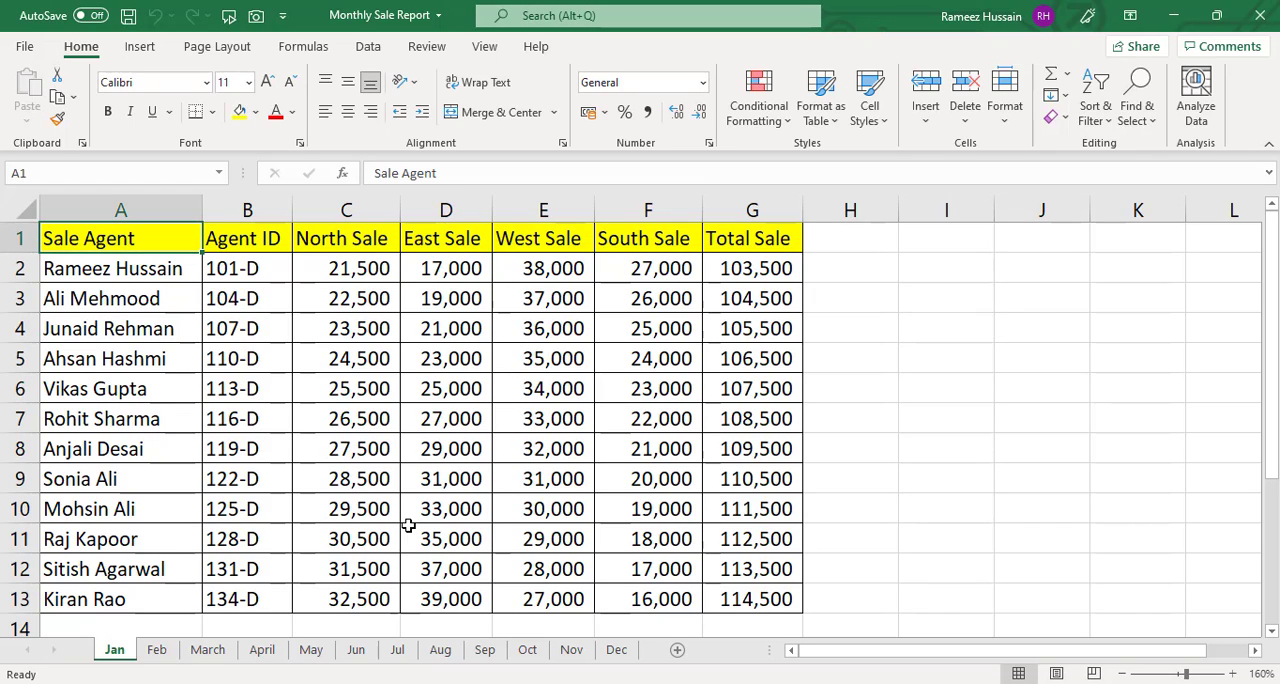
Step: Create a new blank workbook and close the Monthly Sale Report workbook
key(ctrl+n)
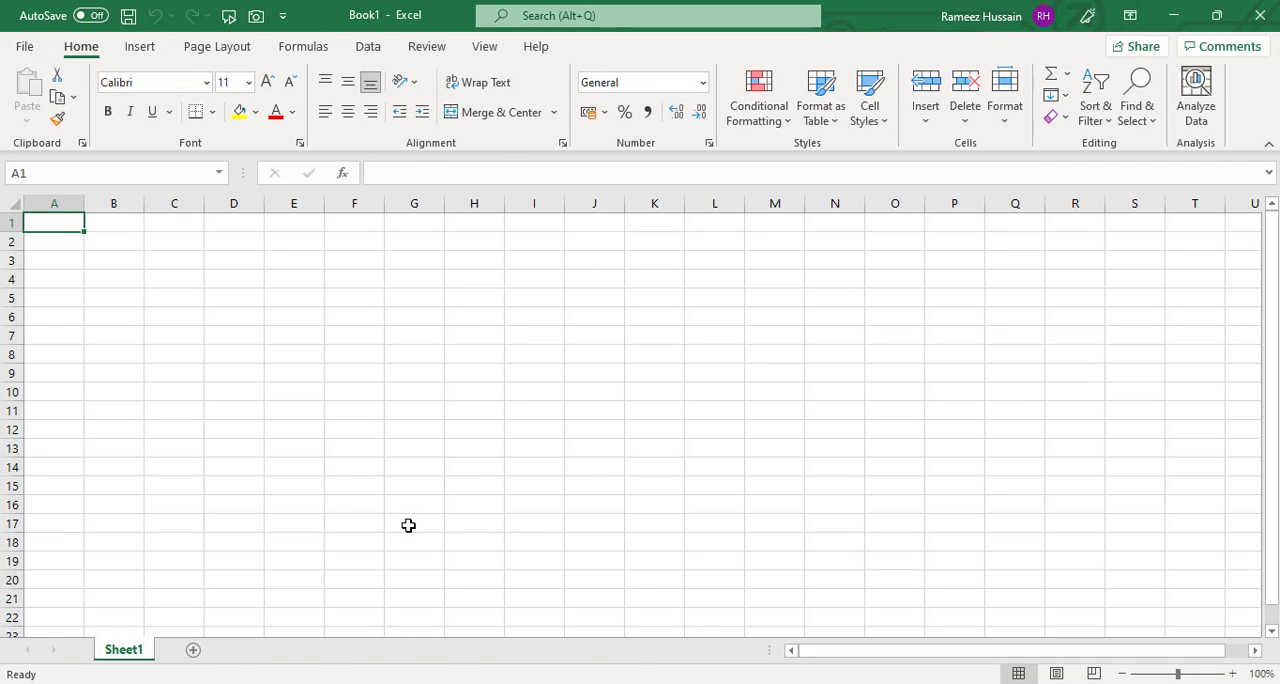
key(ctrl+w)
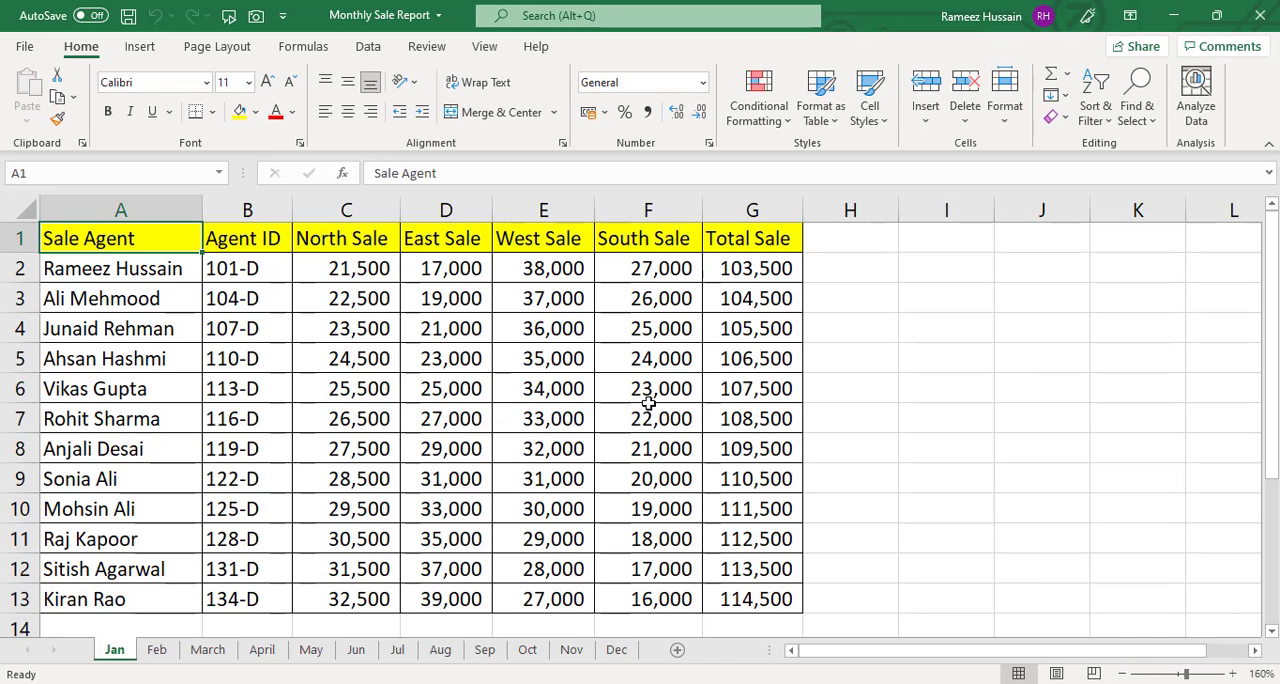
click(1258, 20)
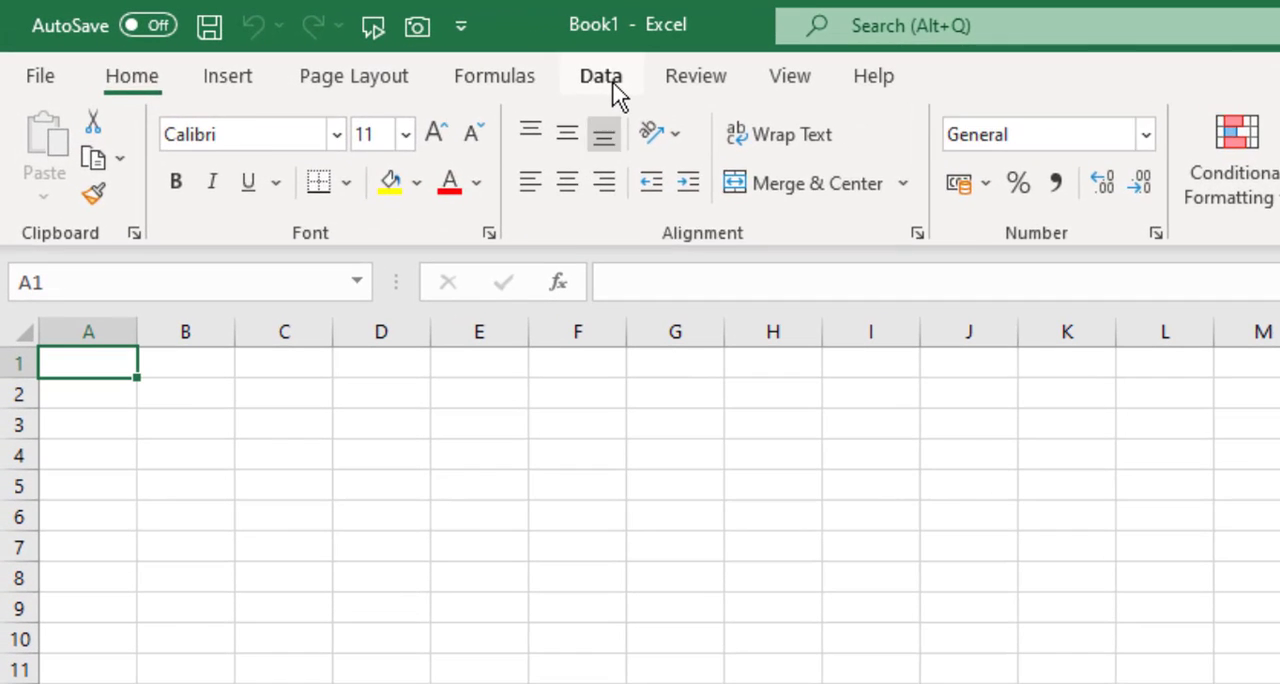
Step: Import the Monthly Sale Report workbook from the Desktop as a data source for the blank workbook
click(374, 52)
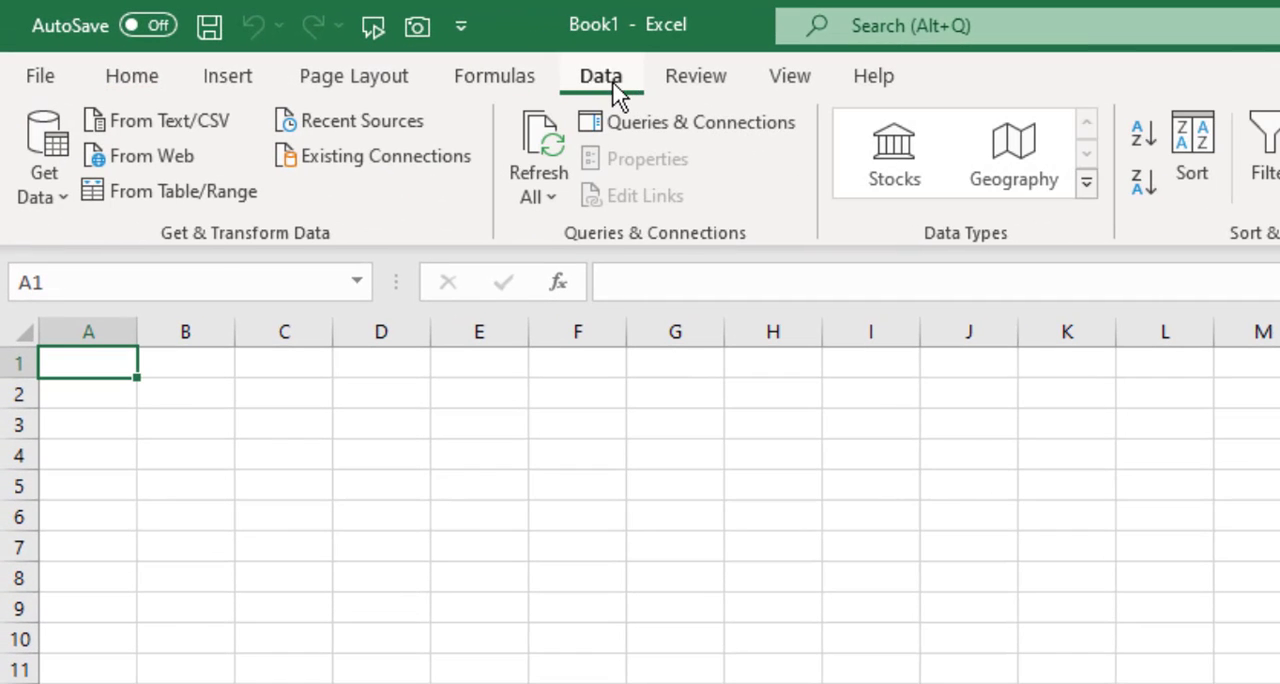
click(62, 205)
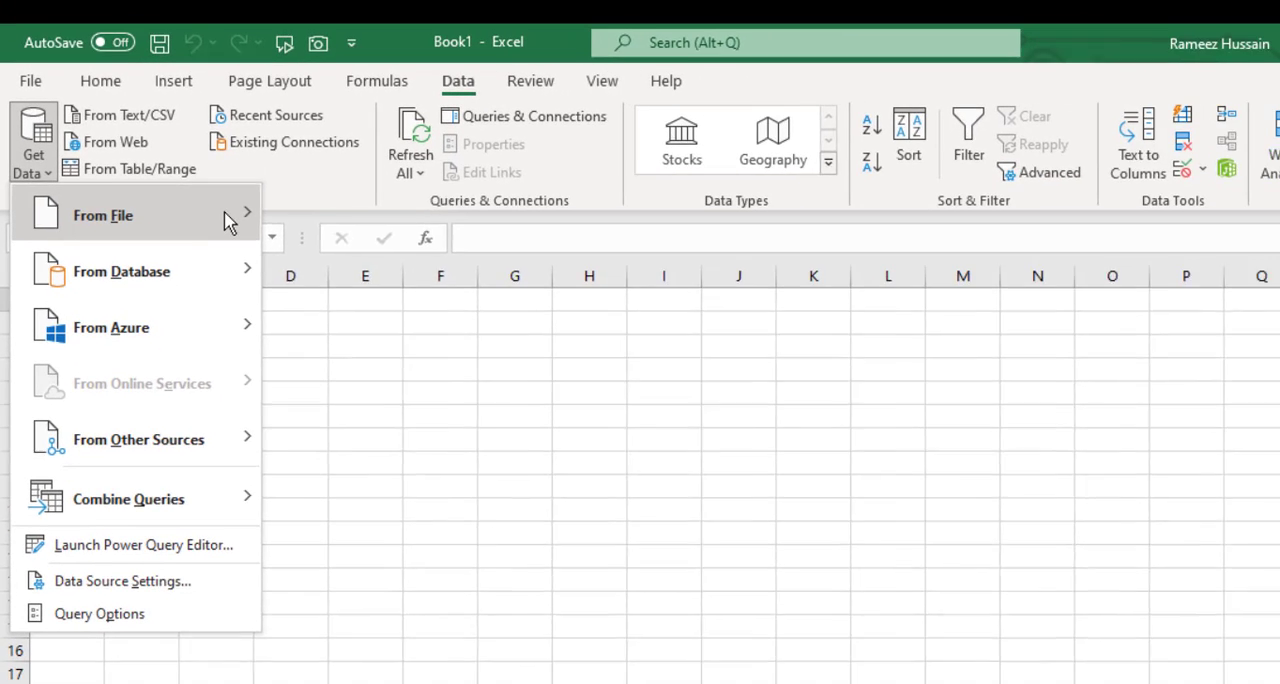
mouse_move(301, 261)
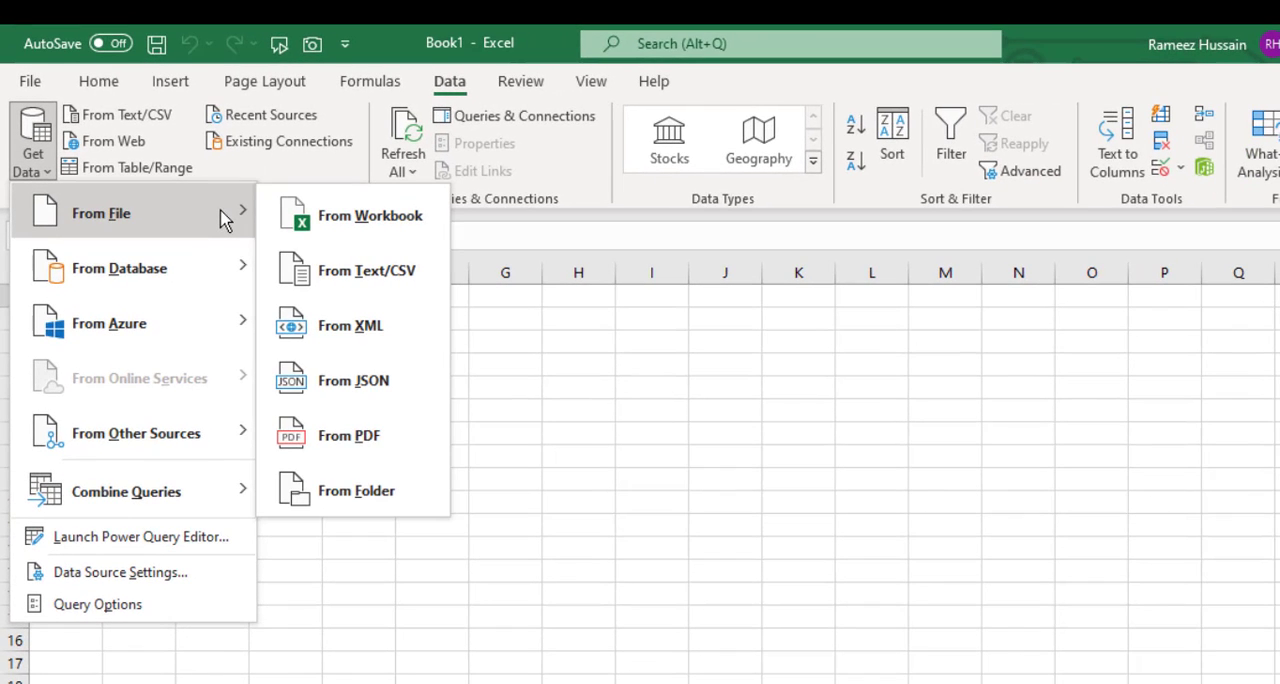
click(414, 228)
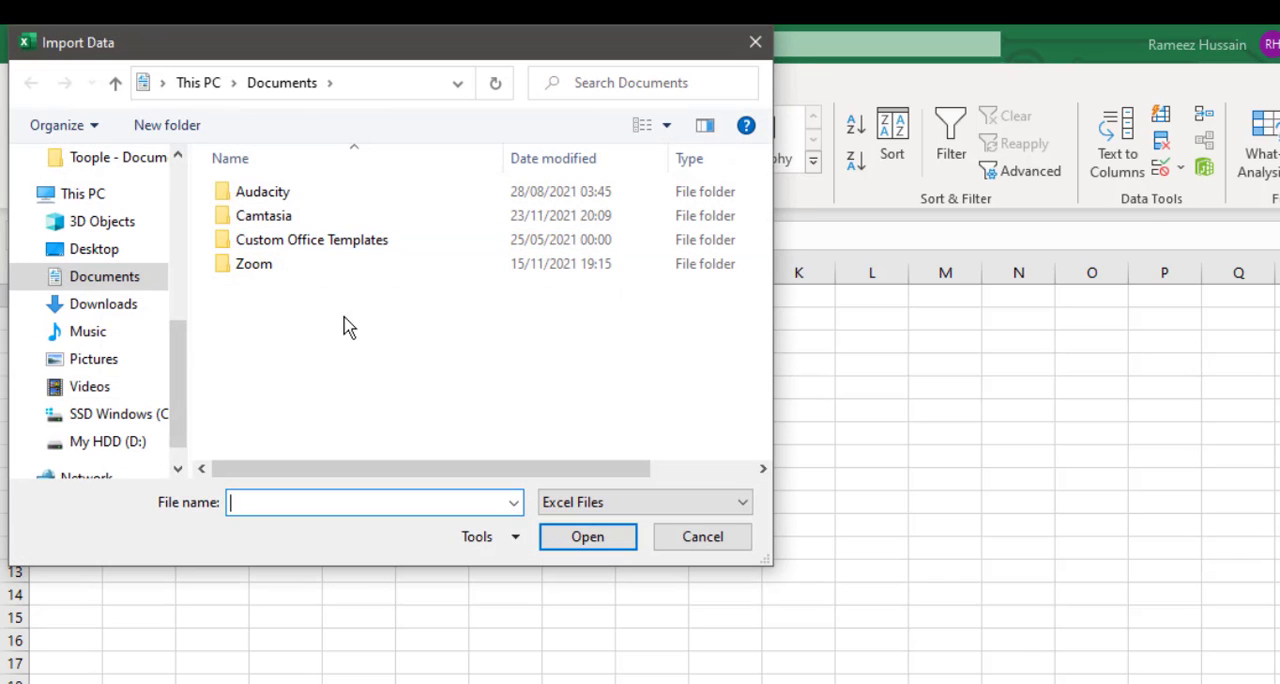
click(120, 252)
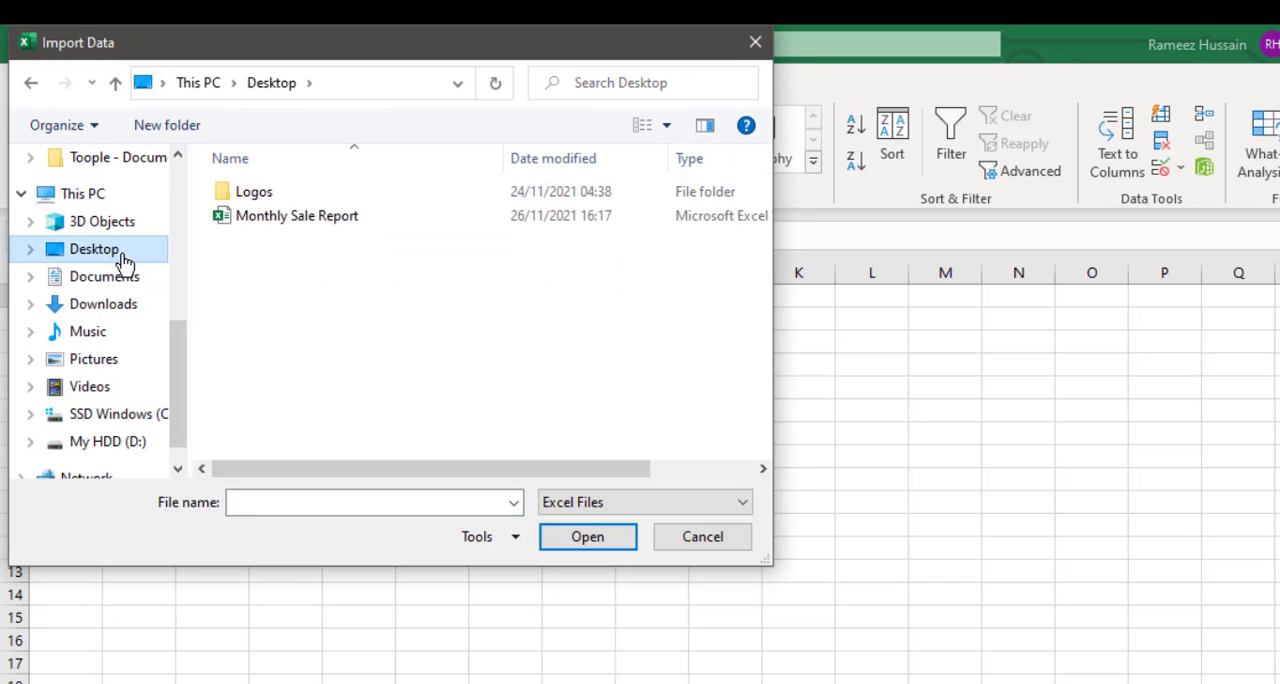
click(286, 226)
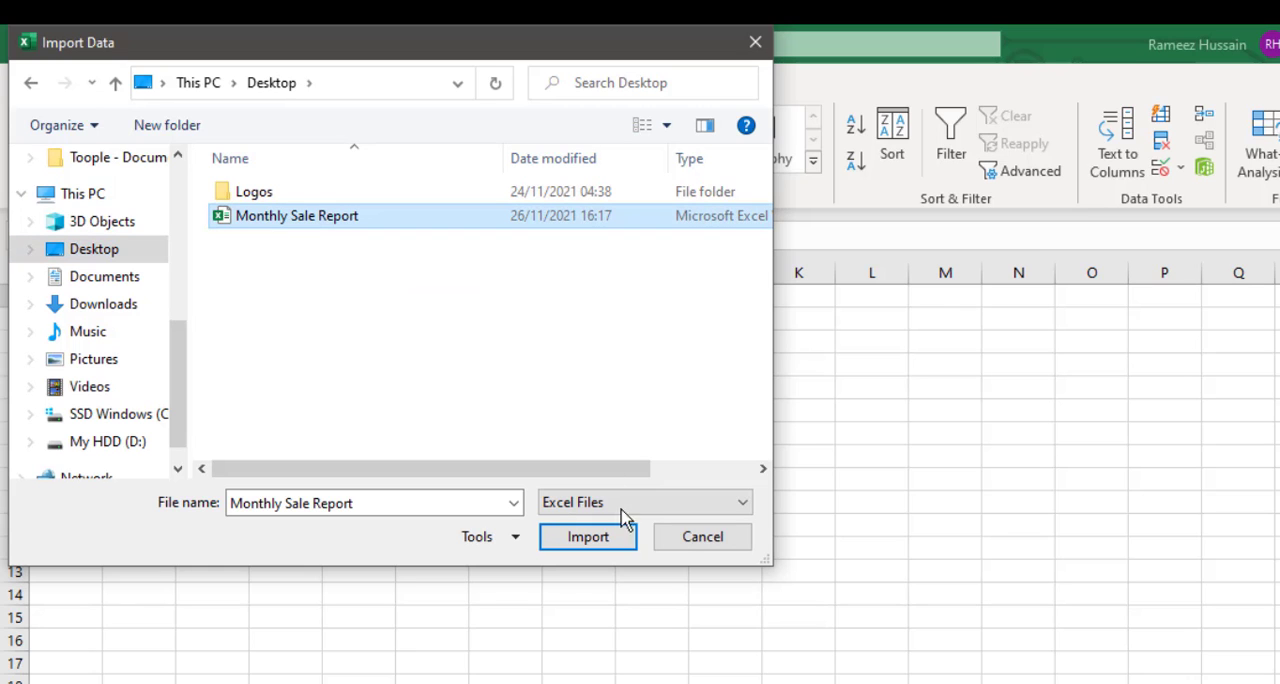
click(600, 541)
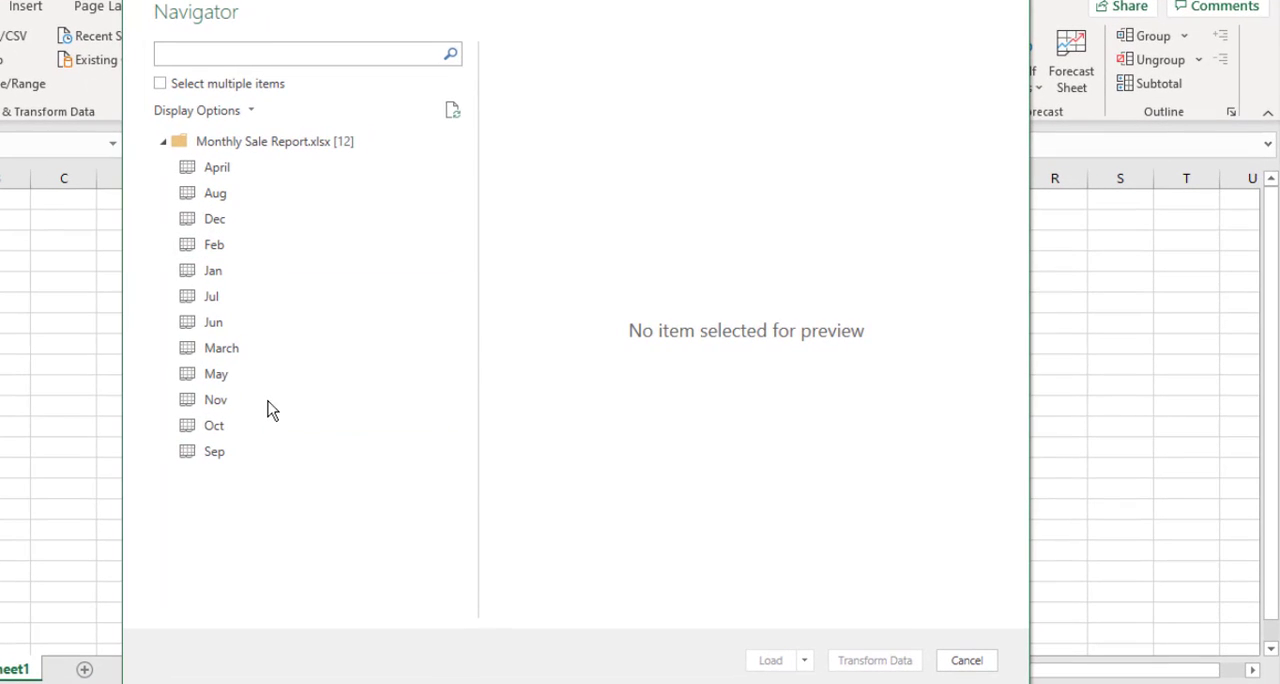
click(160, 84)
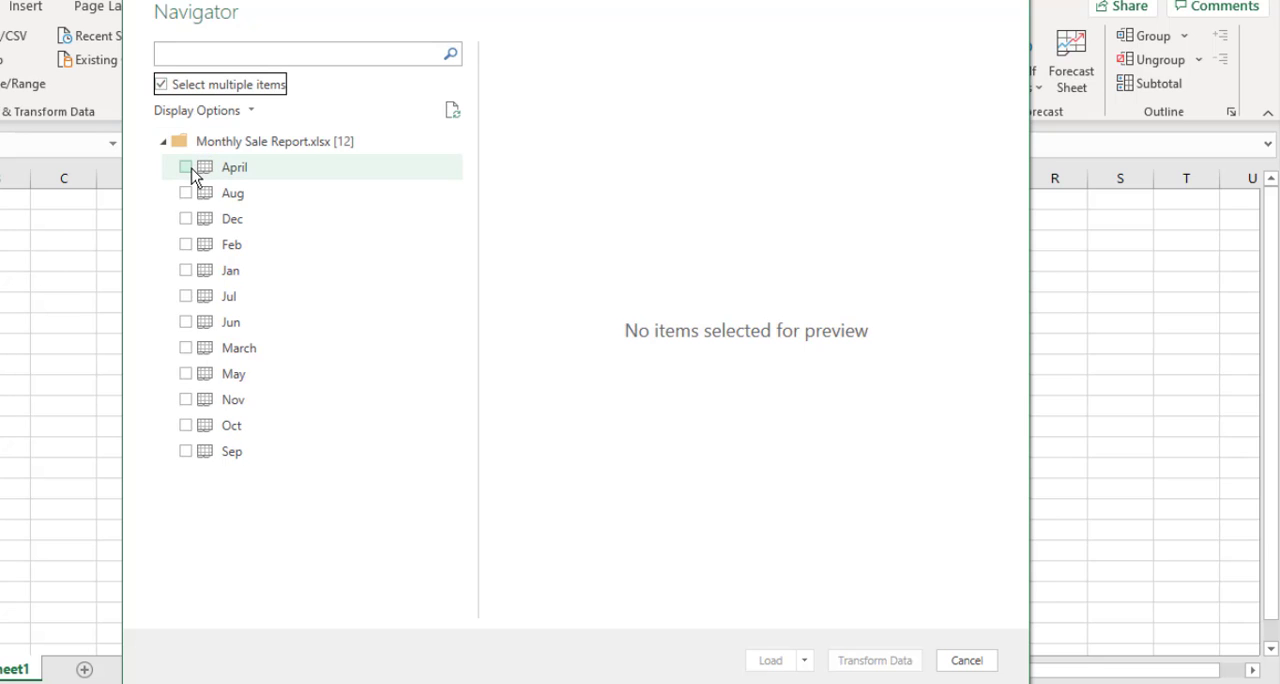
click(187, 168)
click(186, 194)
click(186, 219)
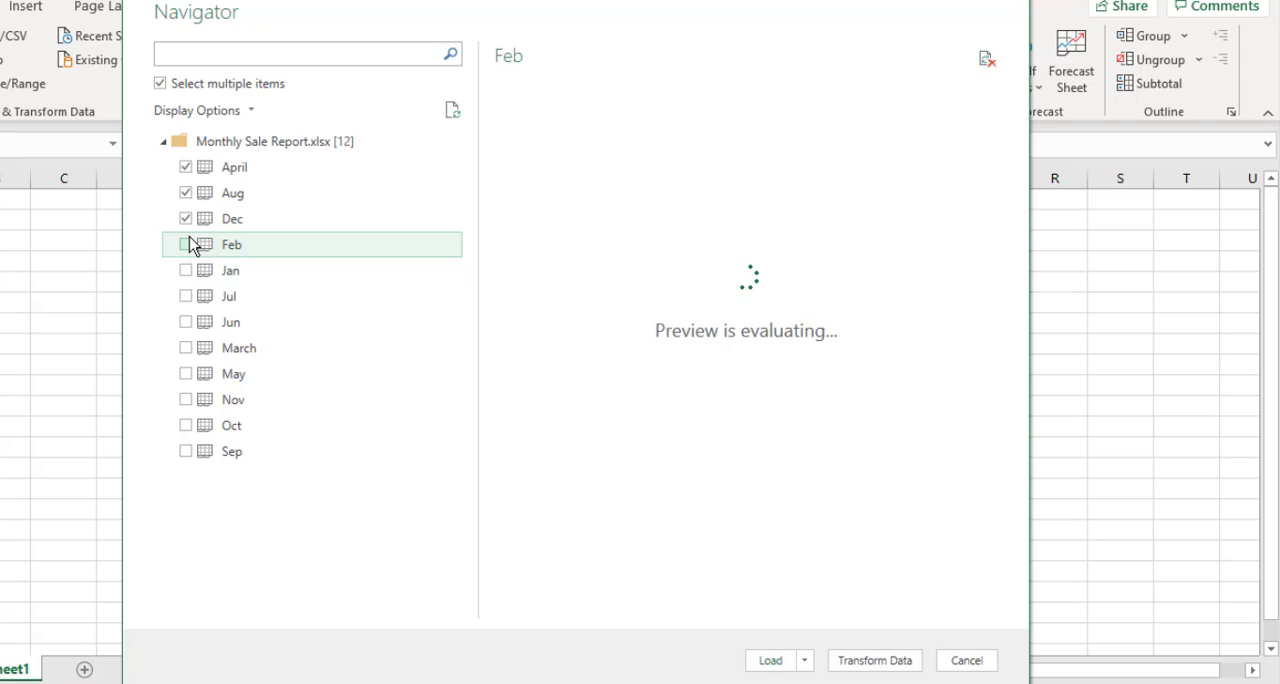
click(161, 85)
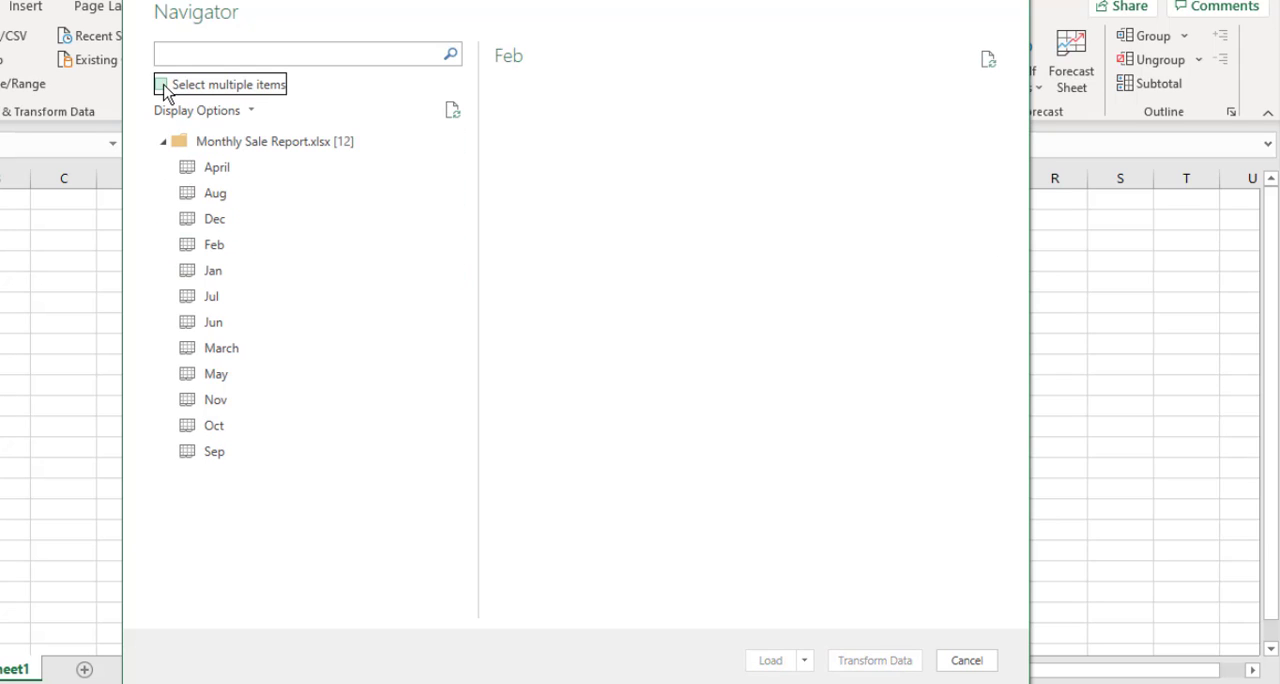
Step: Allow selecting multiple items, choose only the Jan sheet and open it for transforming in Power Query Editor
click(162, 85)
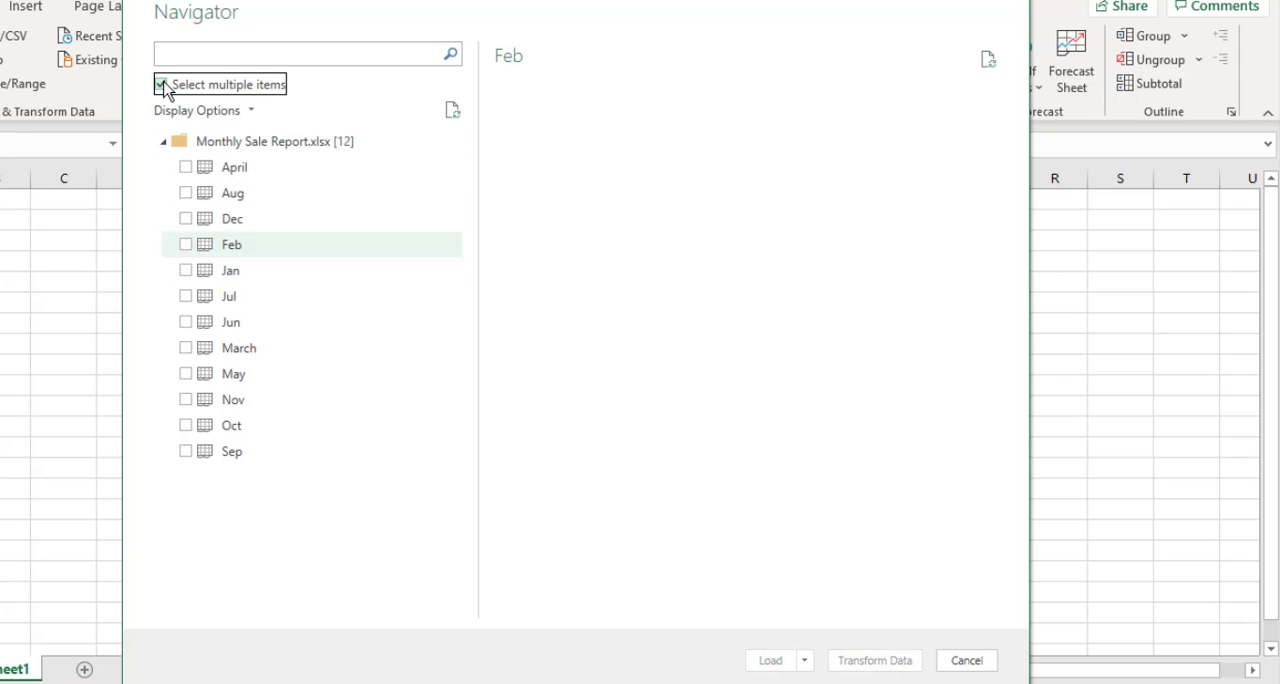
click(185, 271)
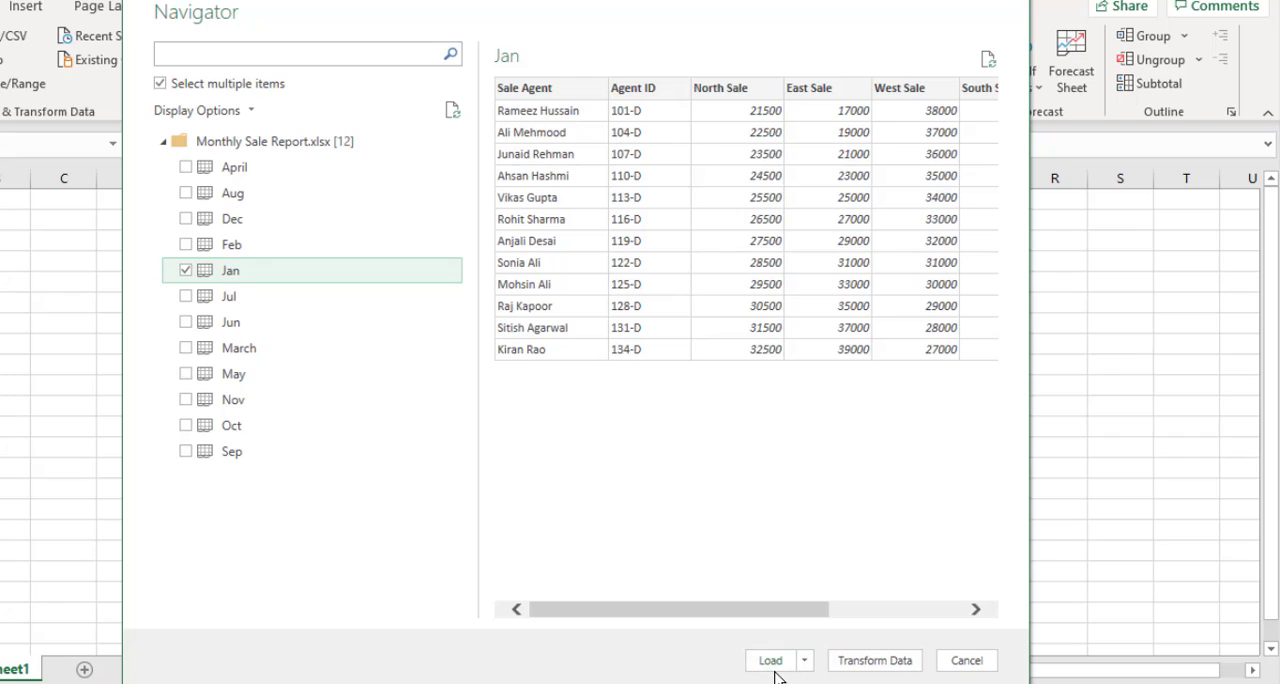
click(857, 672)
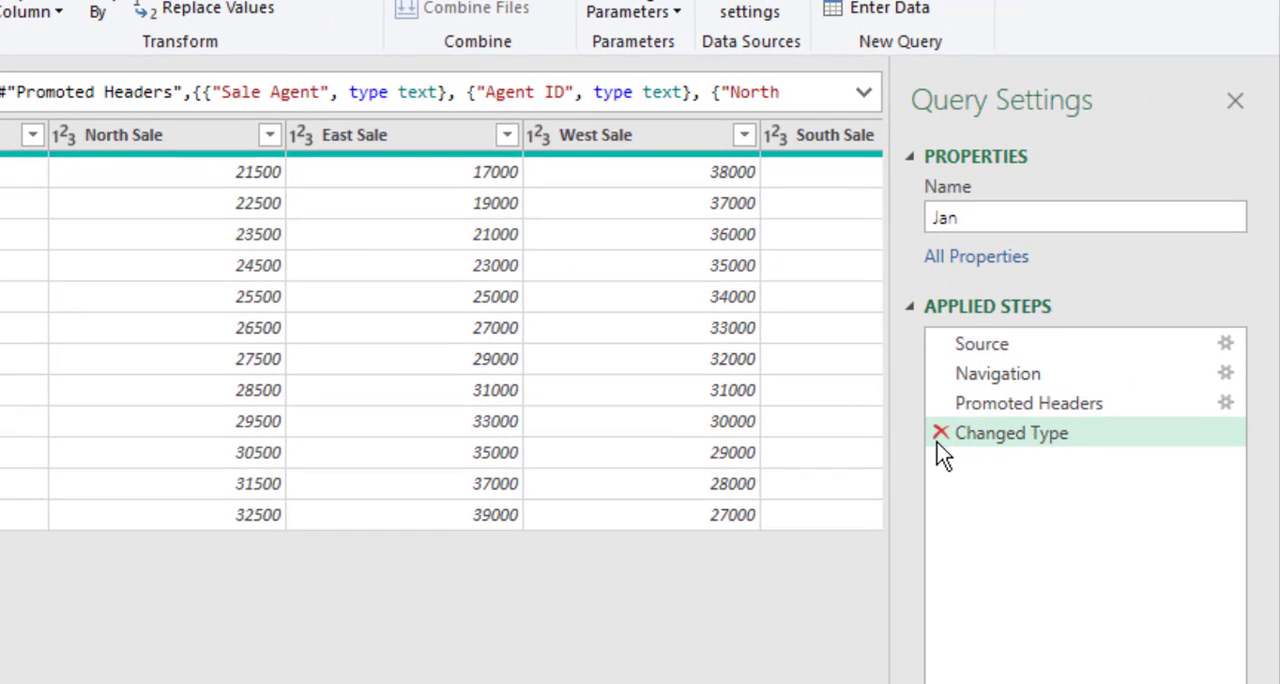
Step: Delete the Changed Type, Promoted Headers and Navigation steps from the Jan query, keeping only Source
click(941, 433)
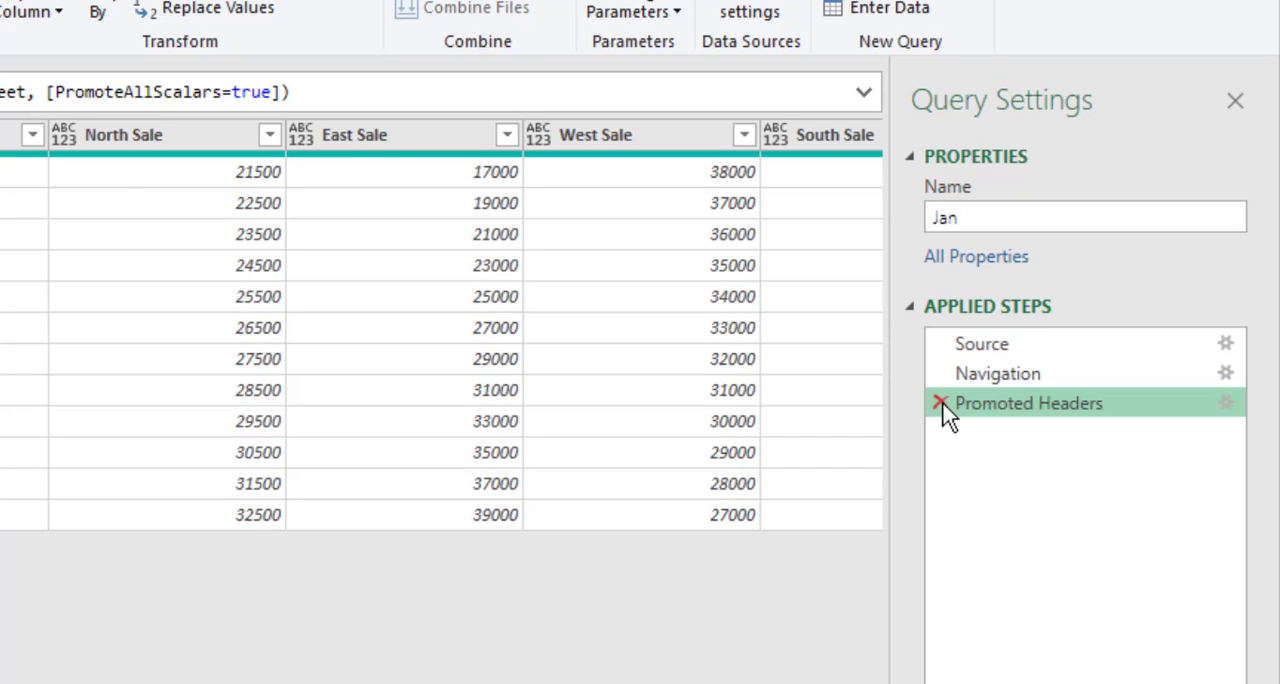
click(941, 403)
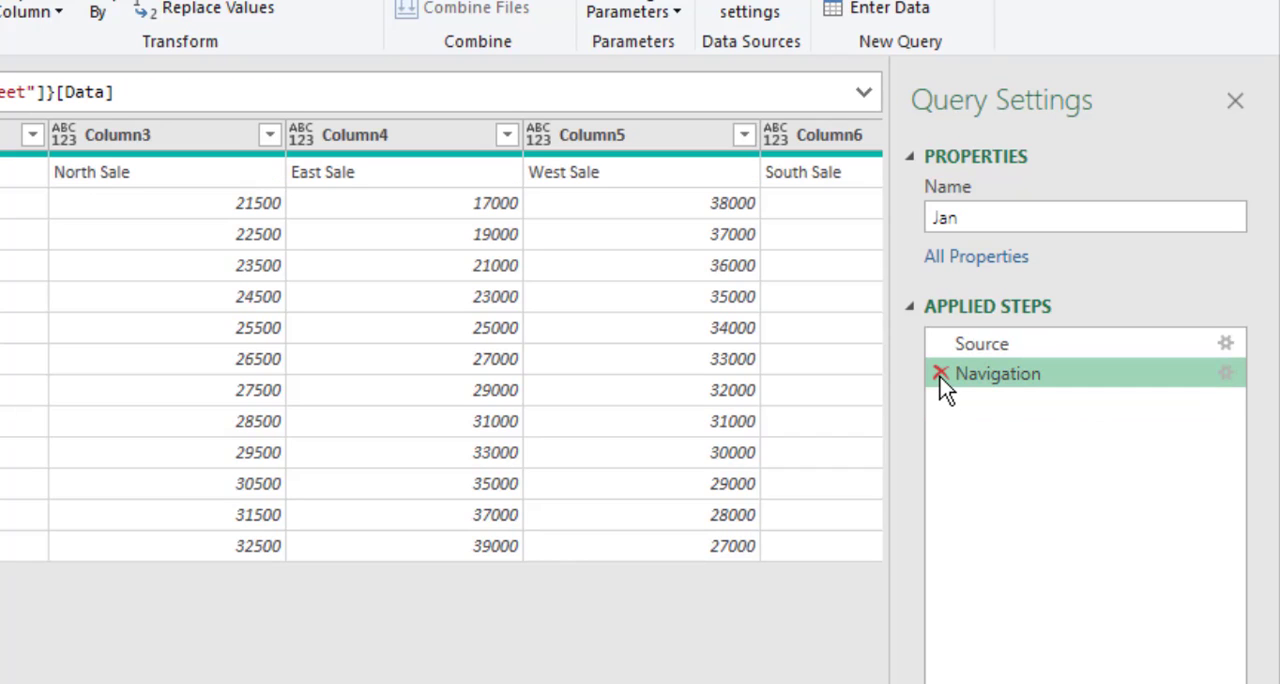
click(940, 375)
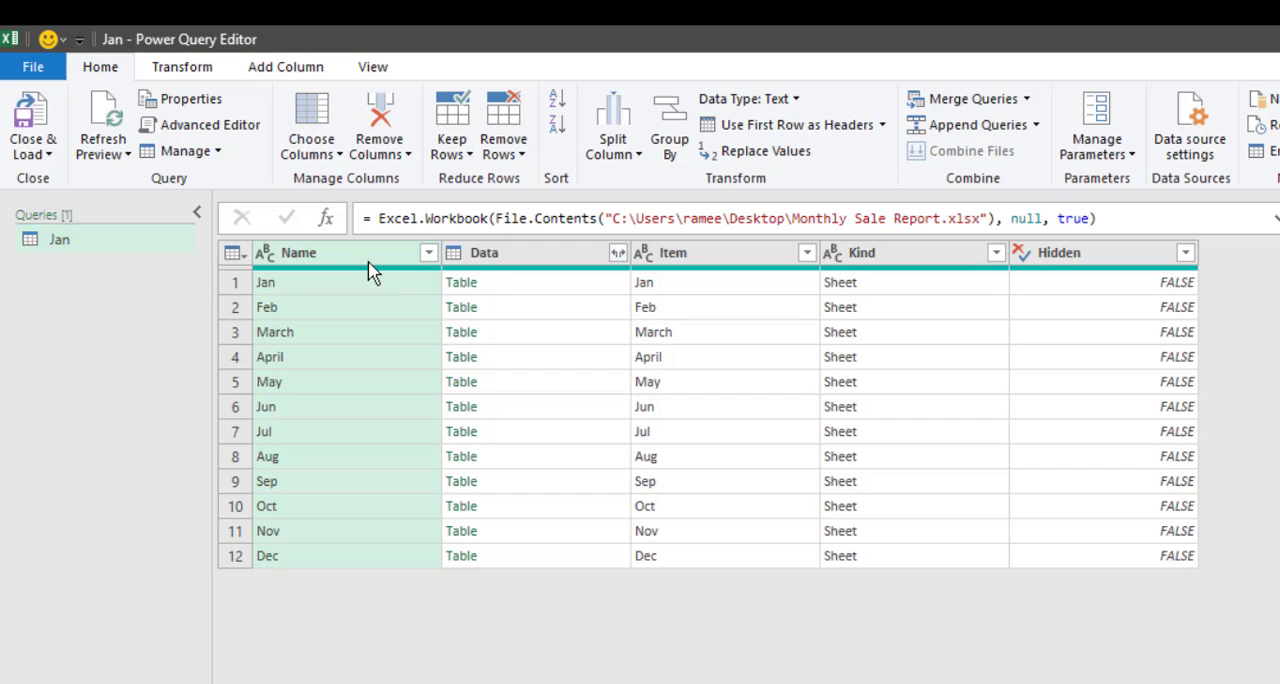
Step: Keep only the Name and Data columns and expand all columns of Data, using the original column name as prefix
ctrl+click(555, 258)
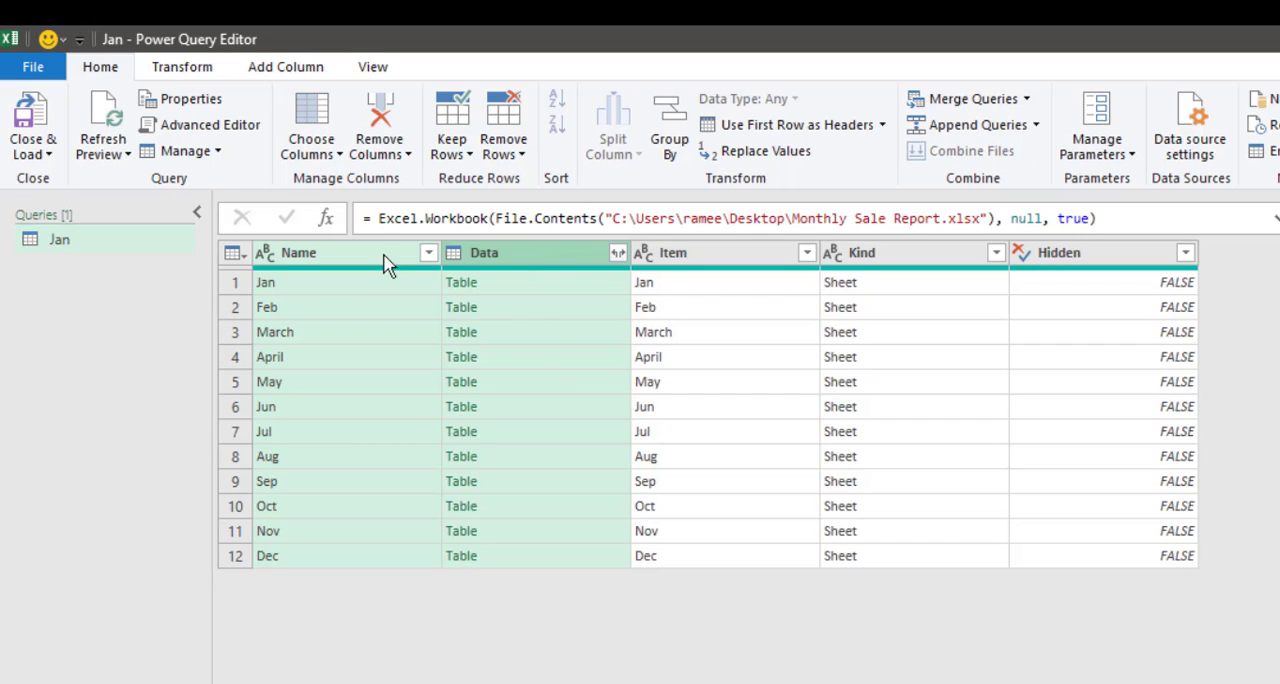
right_click(524, 264)
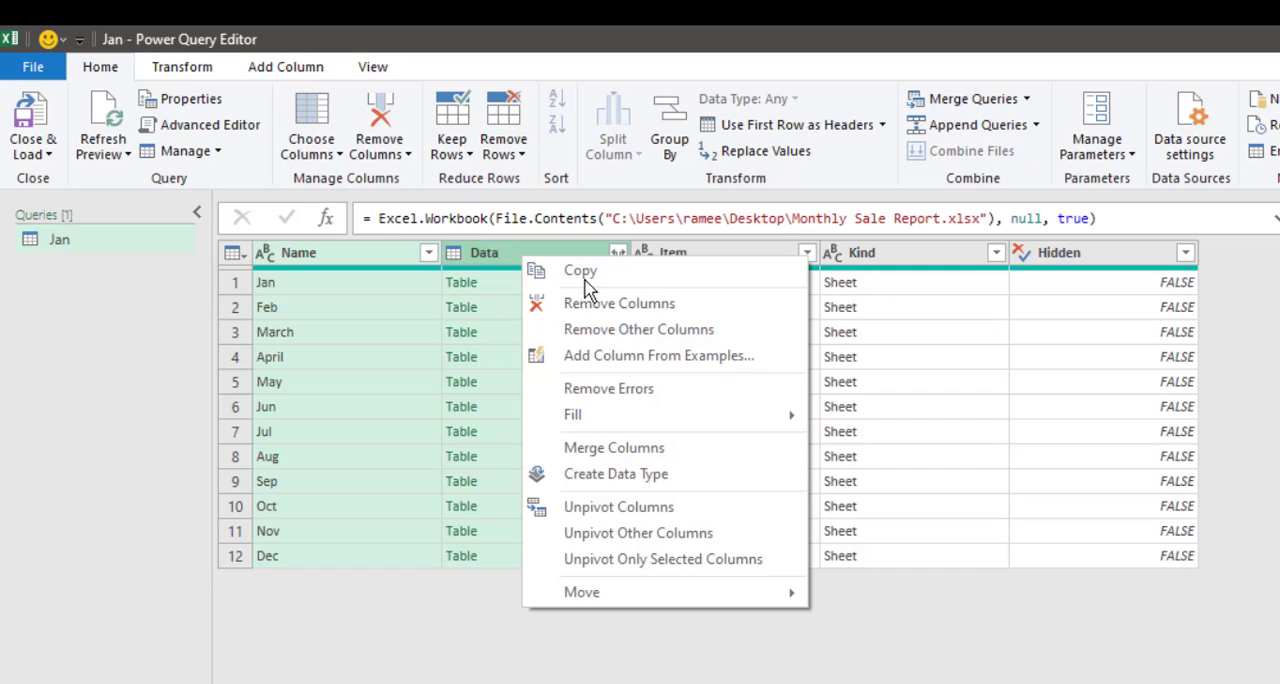
click(660, 339)
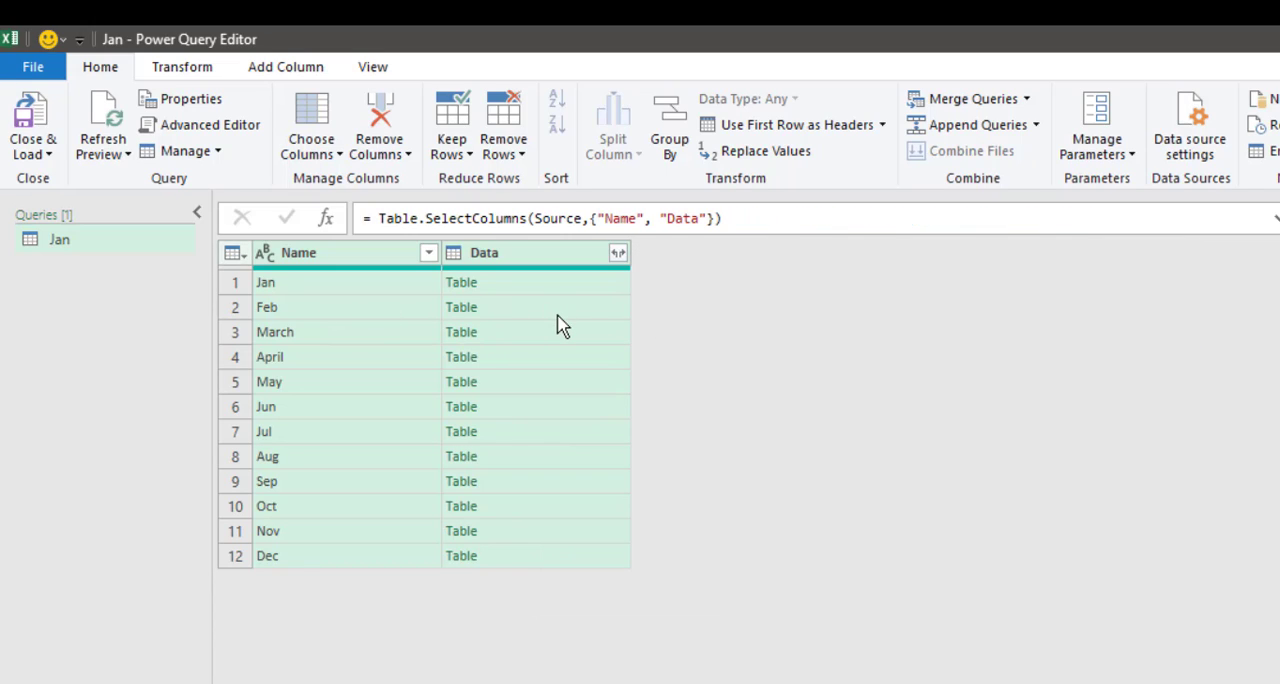
click(618, 257)
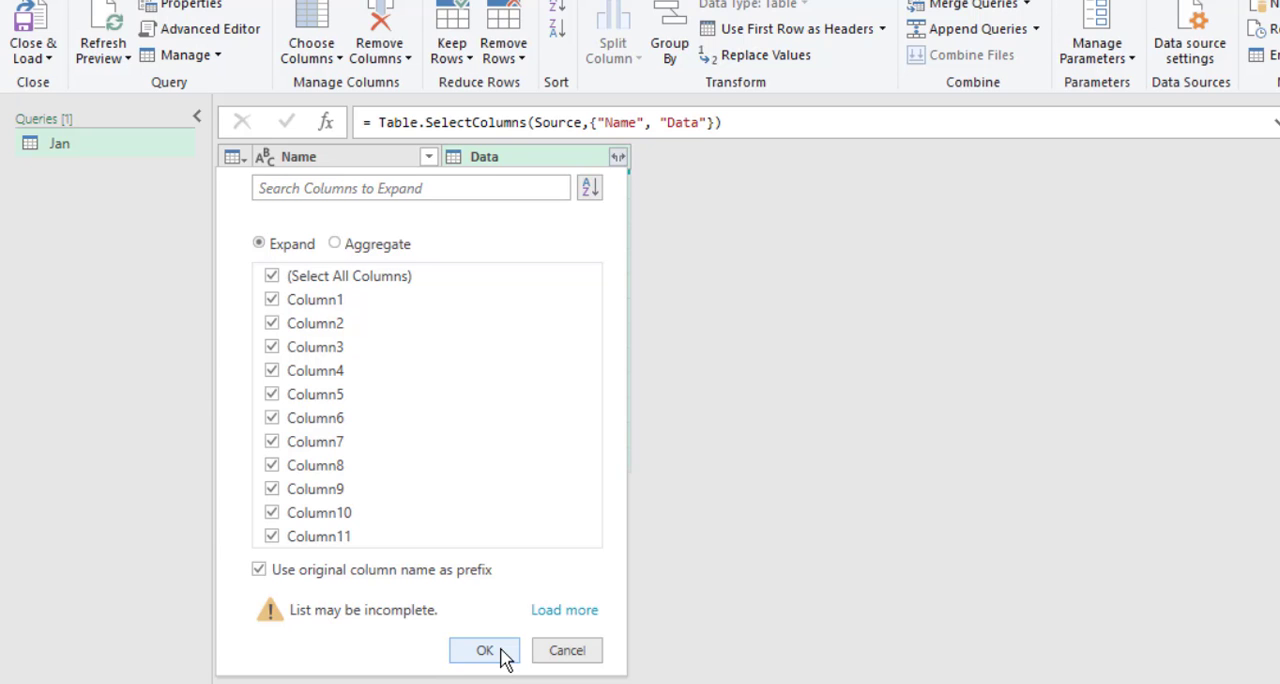
click(500, 652)
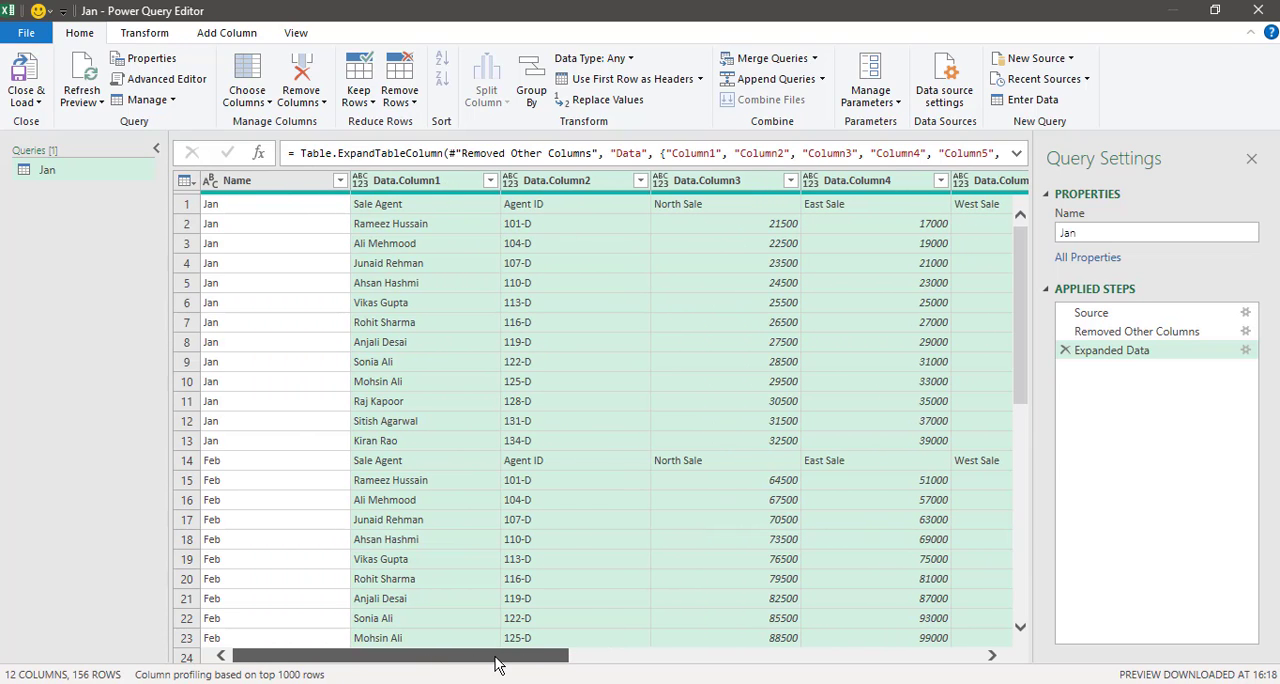
Step: Remove the empty columns Data.Column8, Data.Column9, Data.Column10 and Data.Column11 from the query
drag(497, 663, 826, 654)
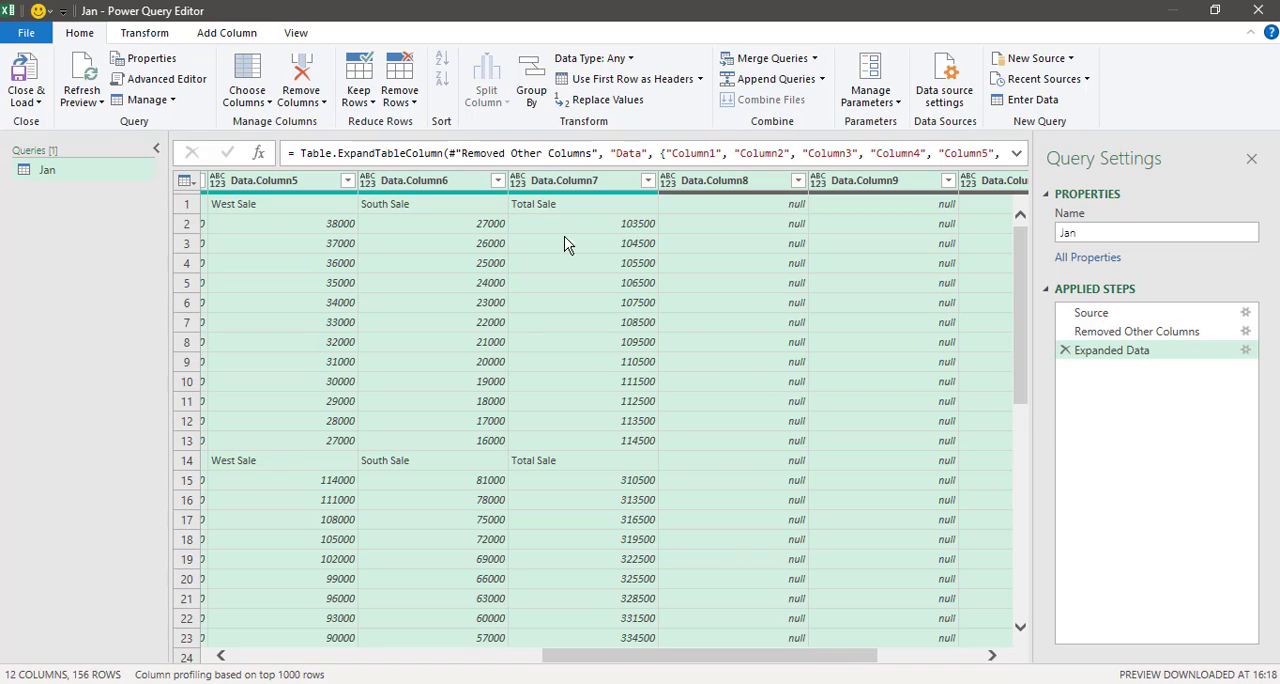
click(729, 182)
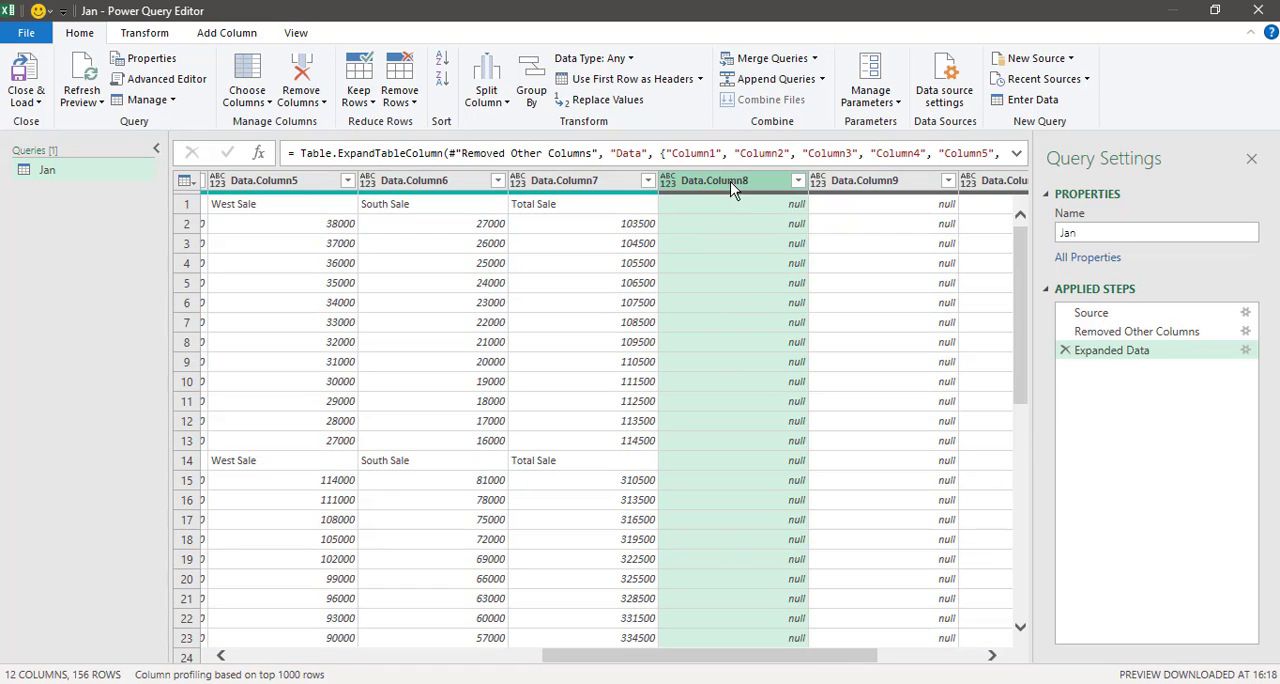
drag(823, 658, 917, 660)
ctrl+click(698, 190)
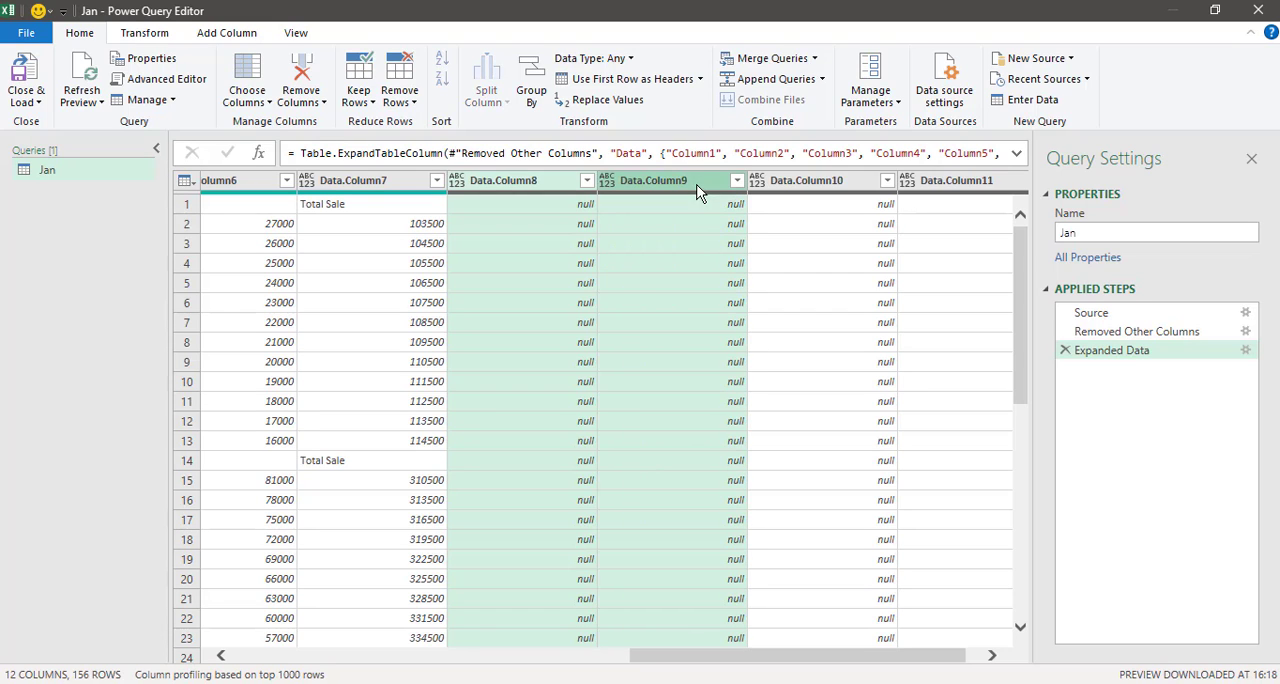
ctrl+click(803, 183)
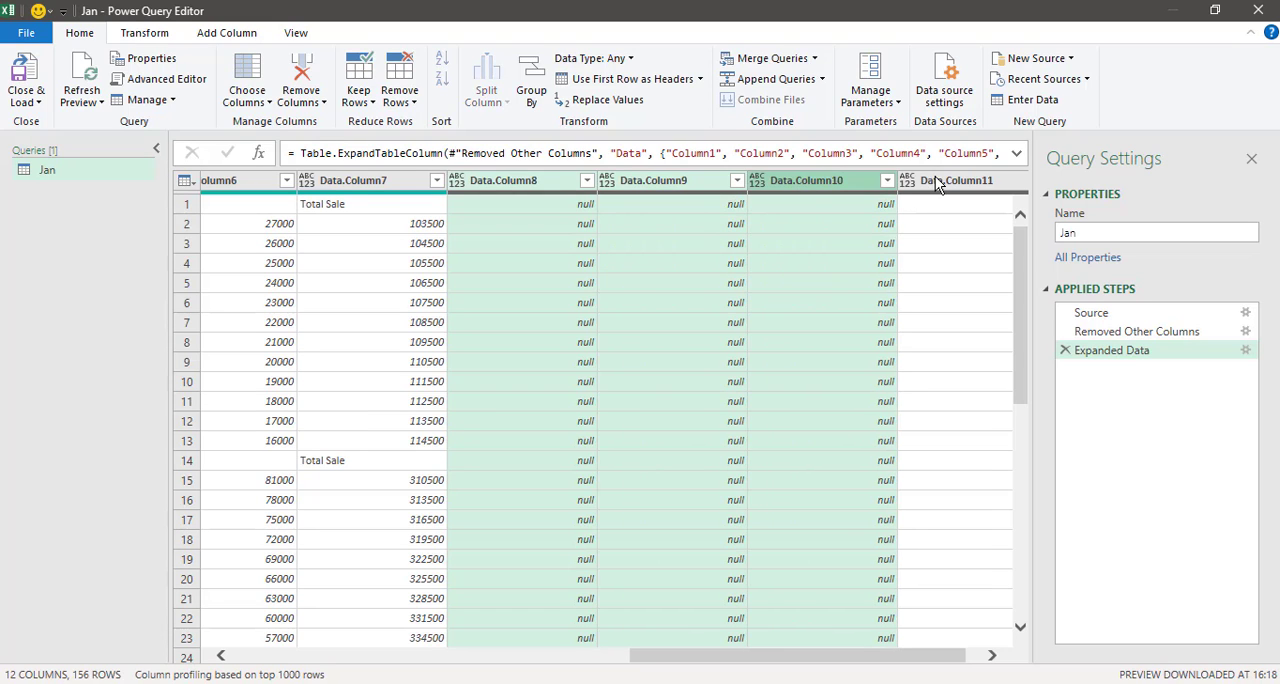
ctrl+click(940, 182)
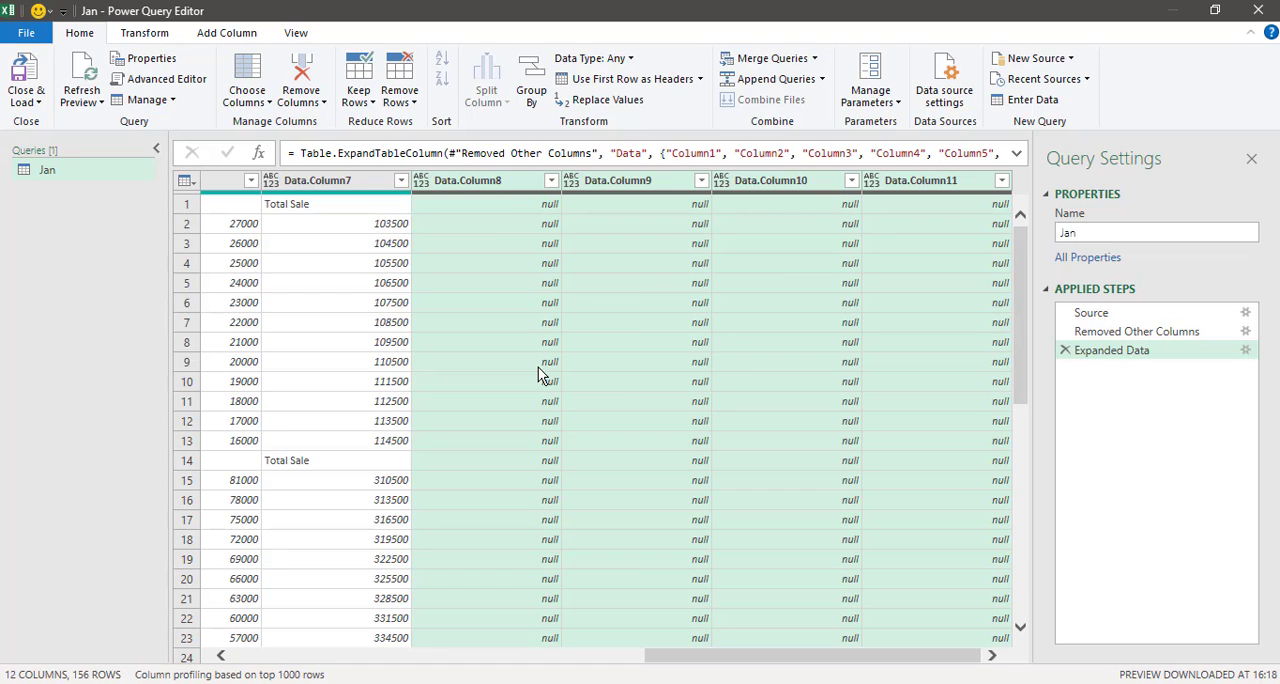
right_click(498, 186)
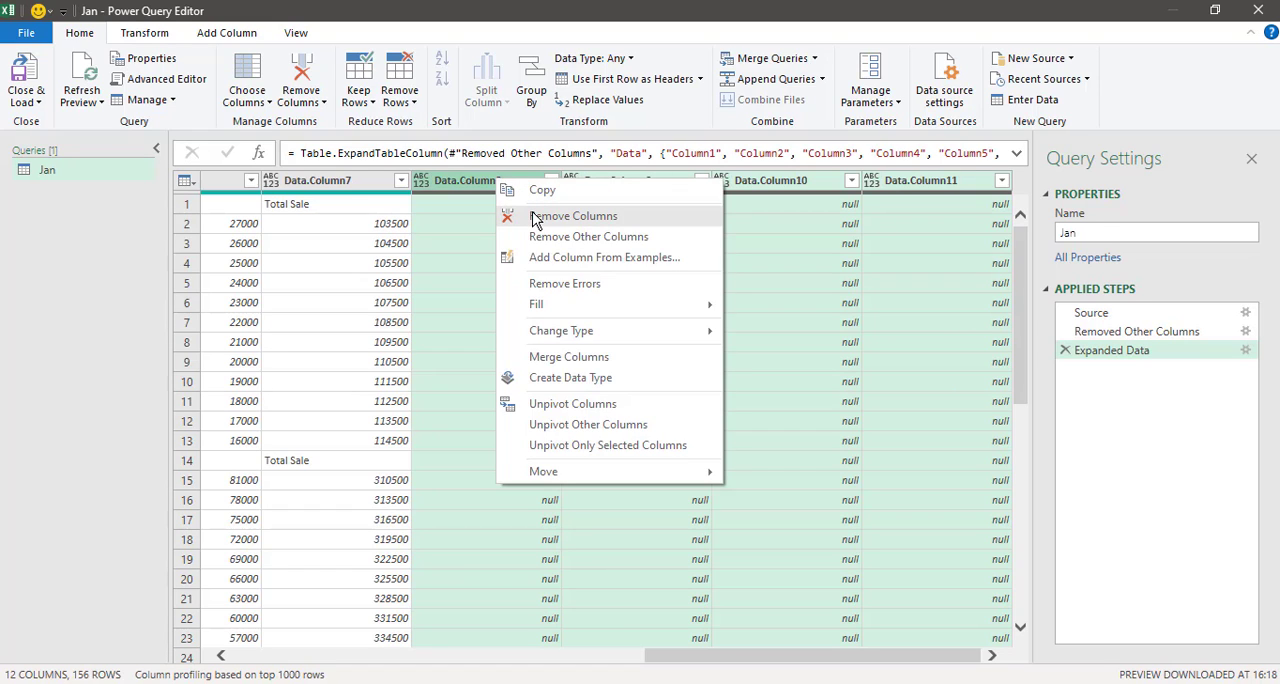
click(535, 220)
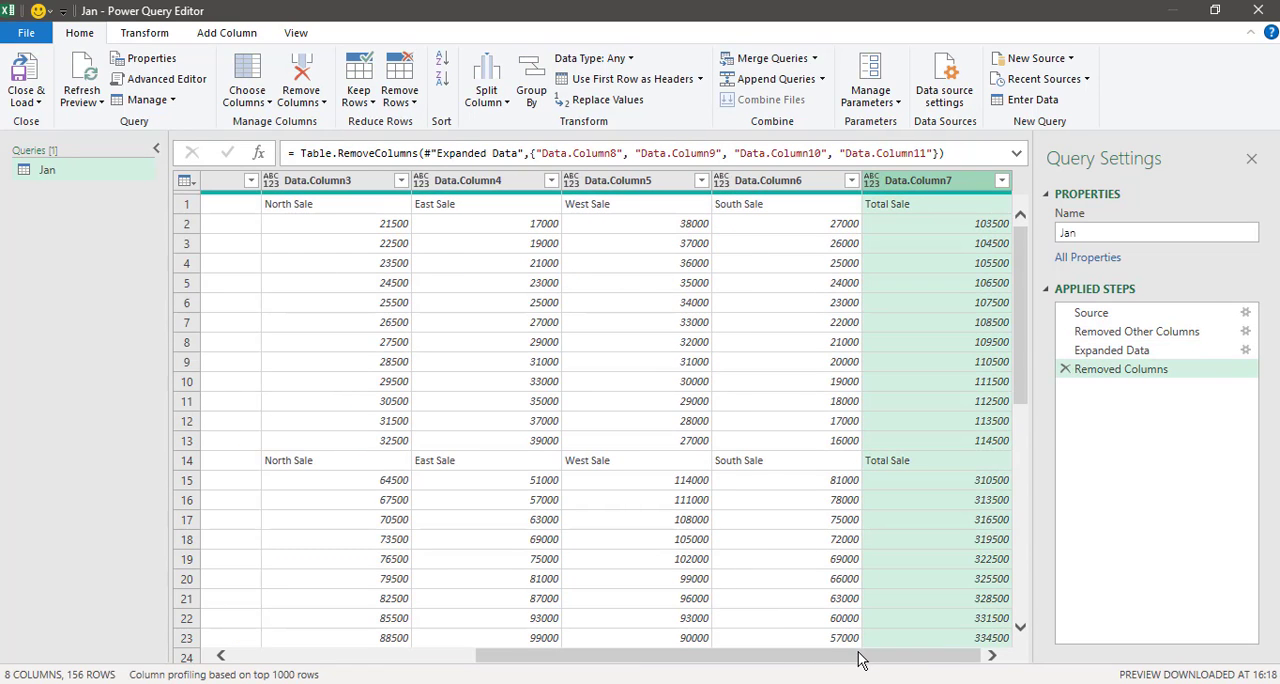
Step: Promote the first row of the expanded data to column headers
drag(860, 658, 534, 662)
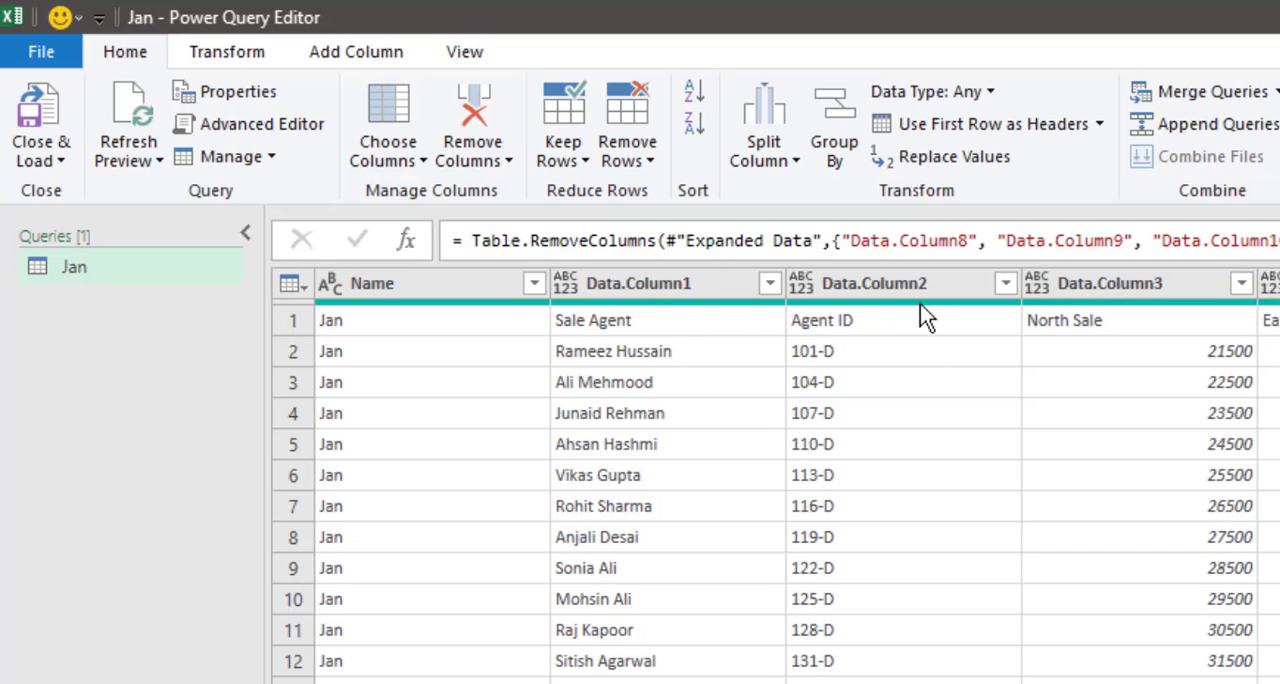
click(659, 324)
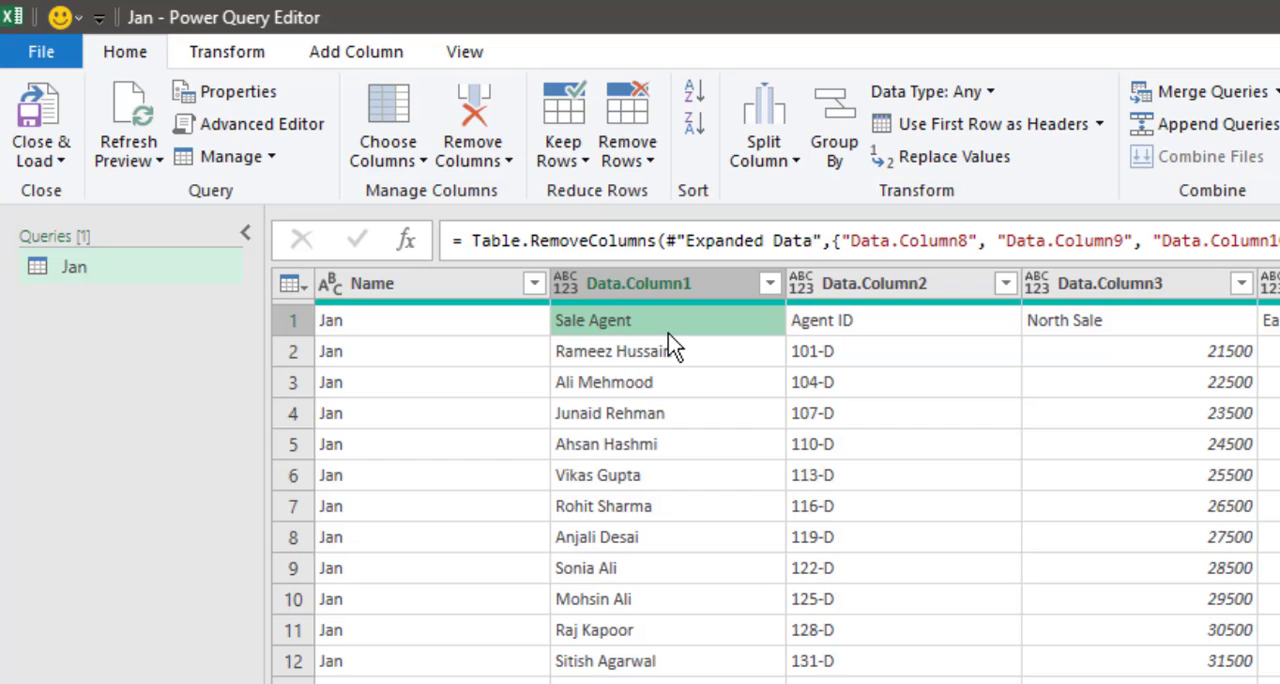
click(955, 128)
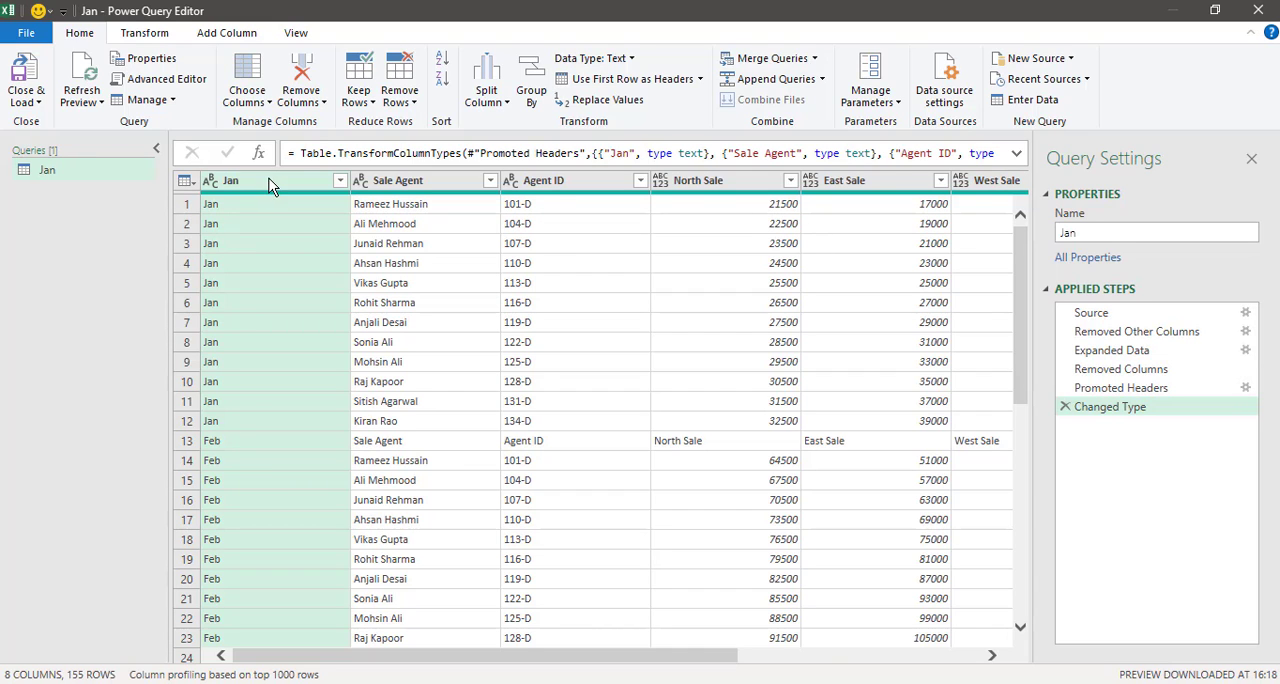
Step: Rename the Jan column header to Month
drag(712, 657, 554, 670)
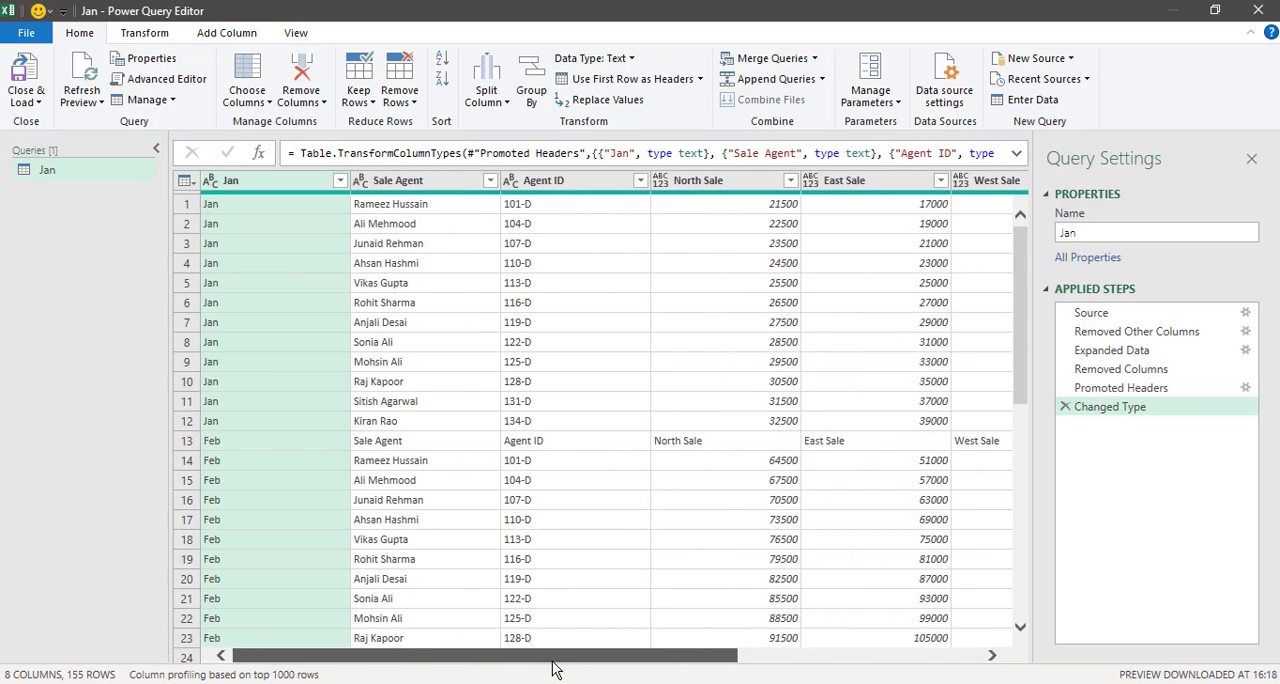
double_click(248, 181)
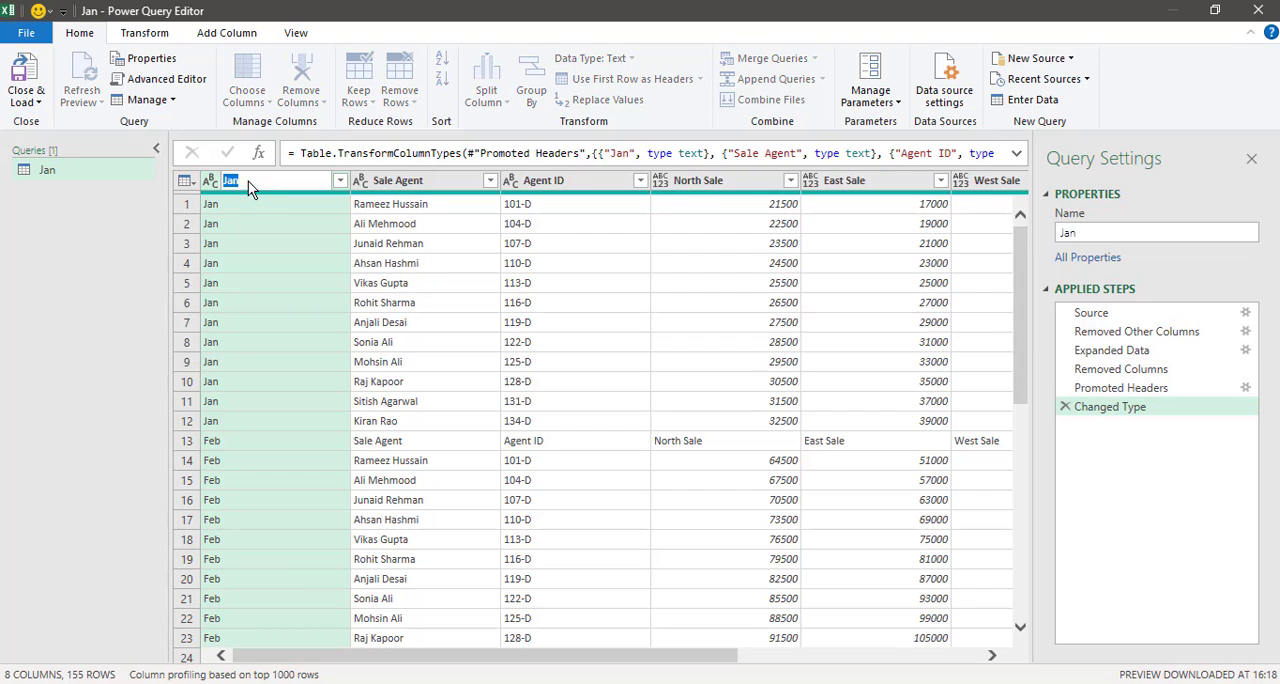
text(Month)
key(Return)
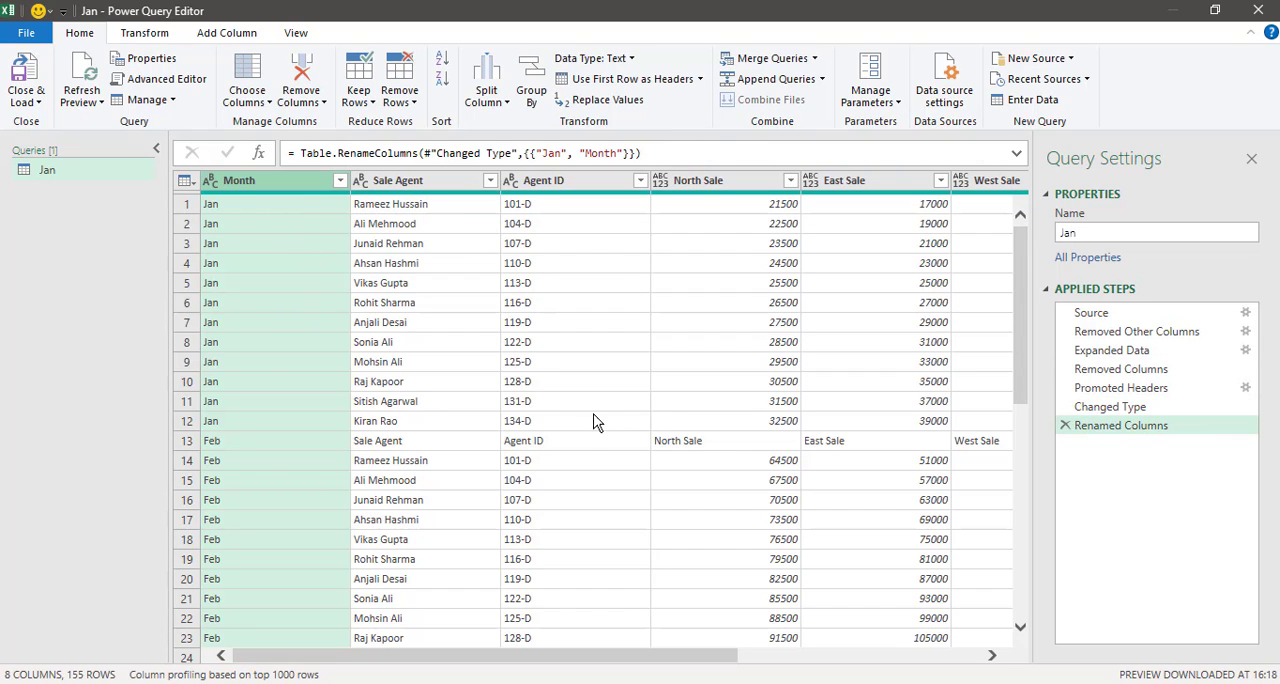
Step: Examine the header rows repeated at the start of each month's data, from Feb through Dec
click(446, 441)
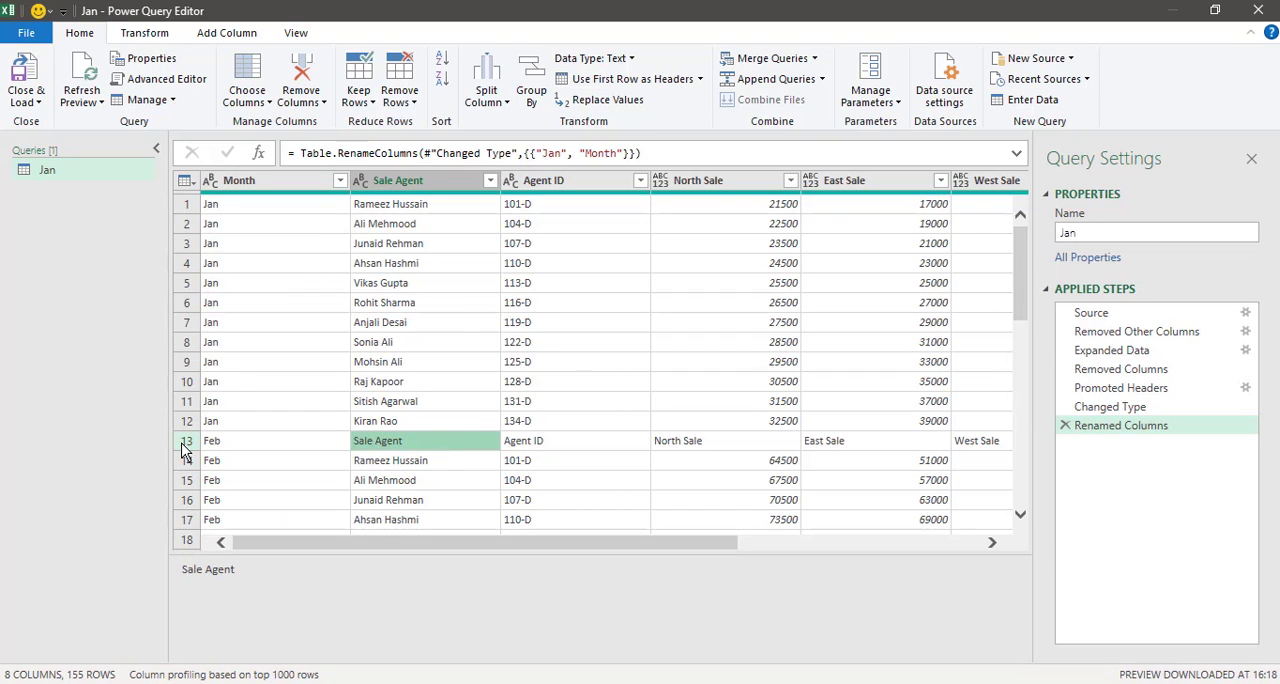
click(185, 447)
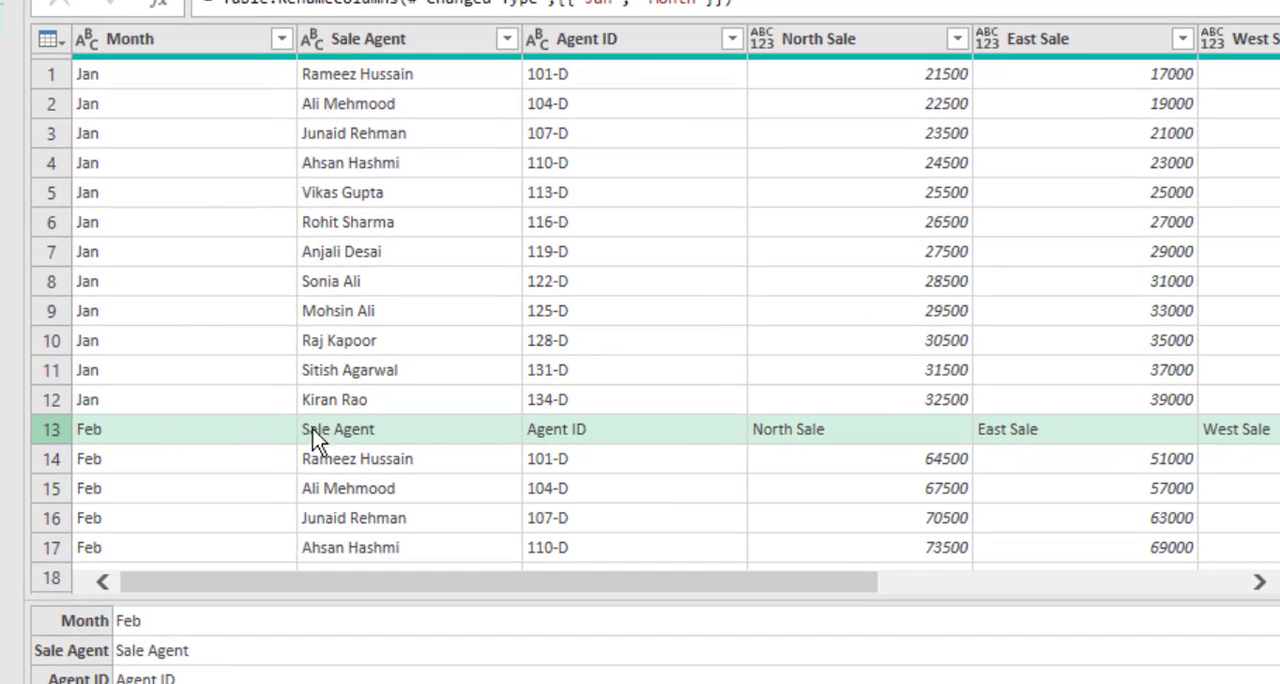
scroll(573, 357, down, 5)
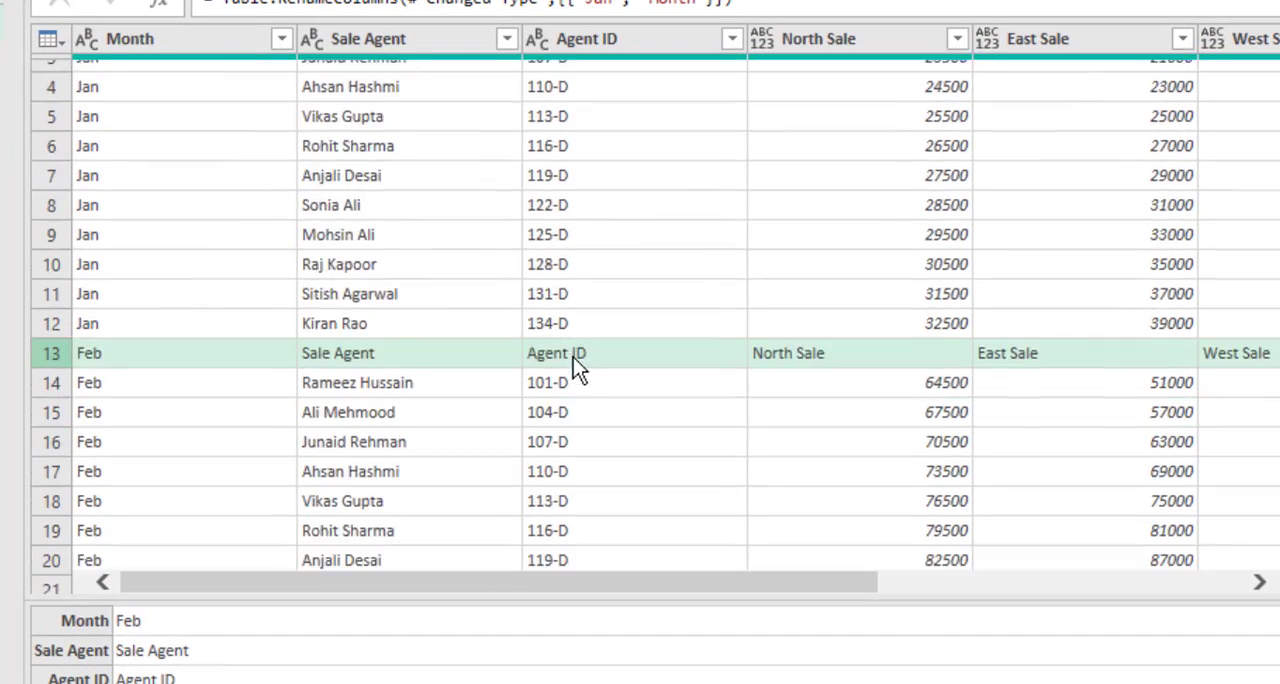
click(58, 356)
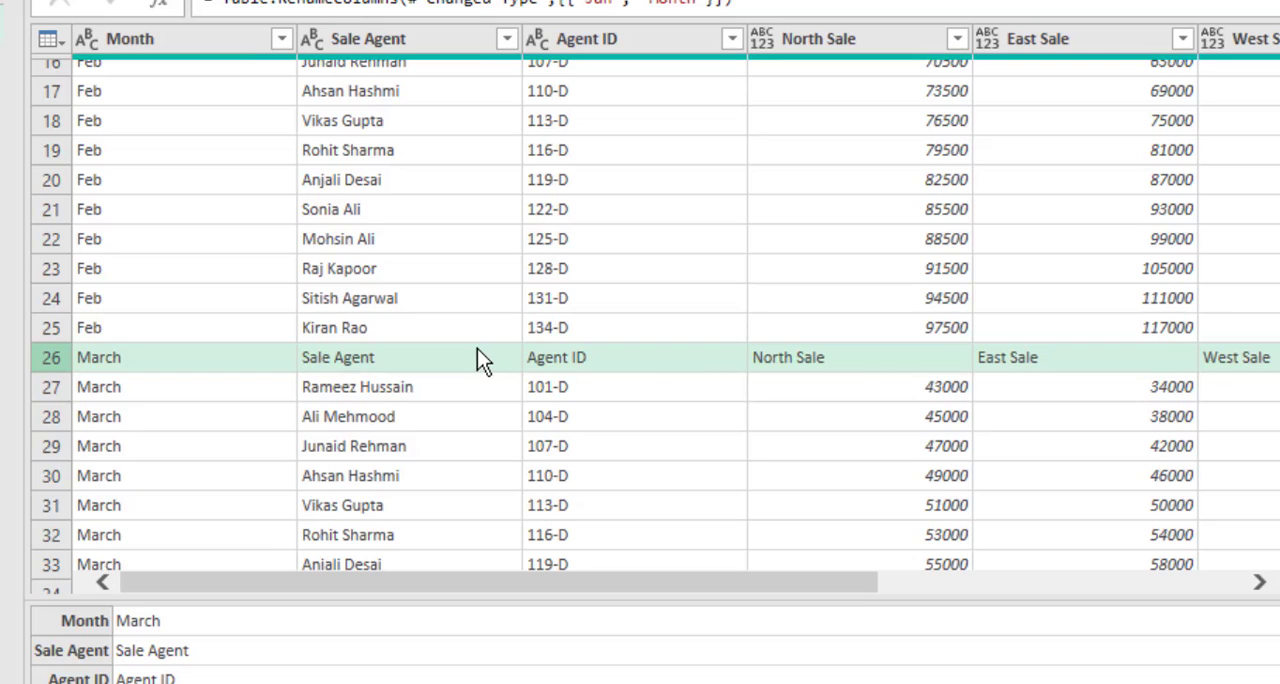
scroll(477, 350, down, 5)
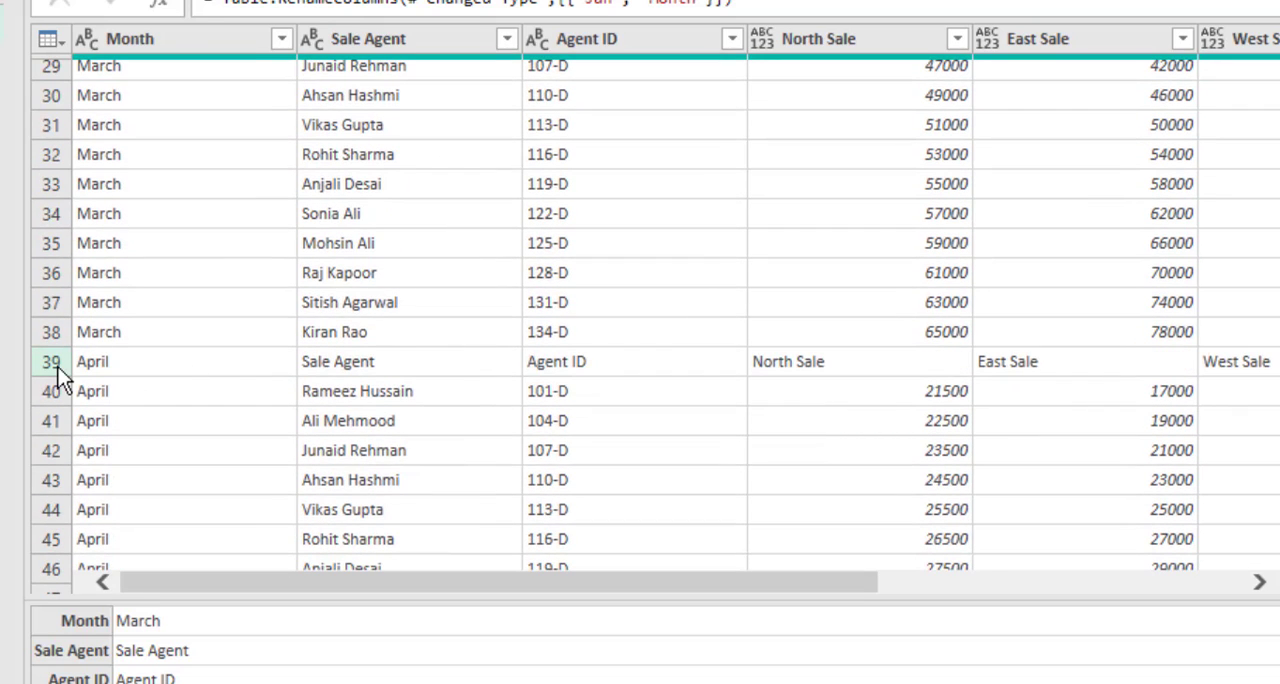
click(58, 367)
scroll(639, 342, down, 5)
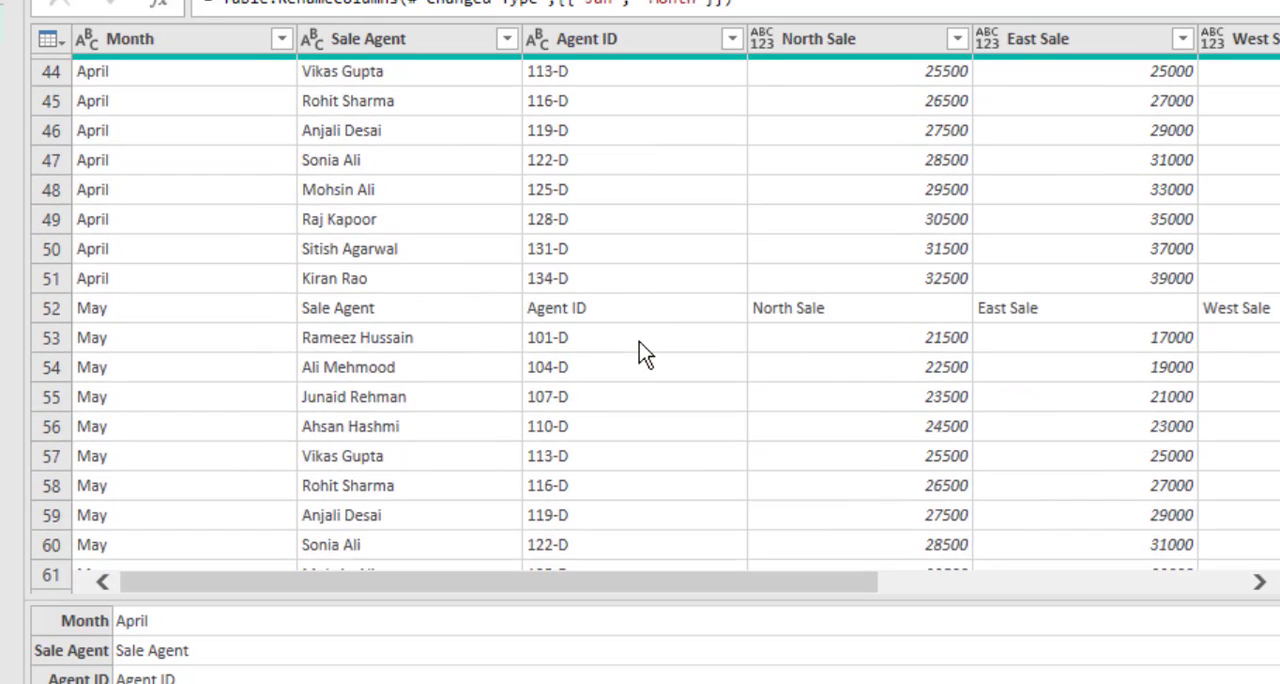
scroll(639, 342, down, 13)
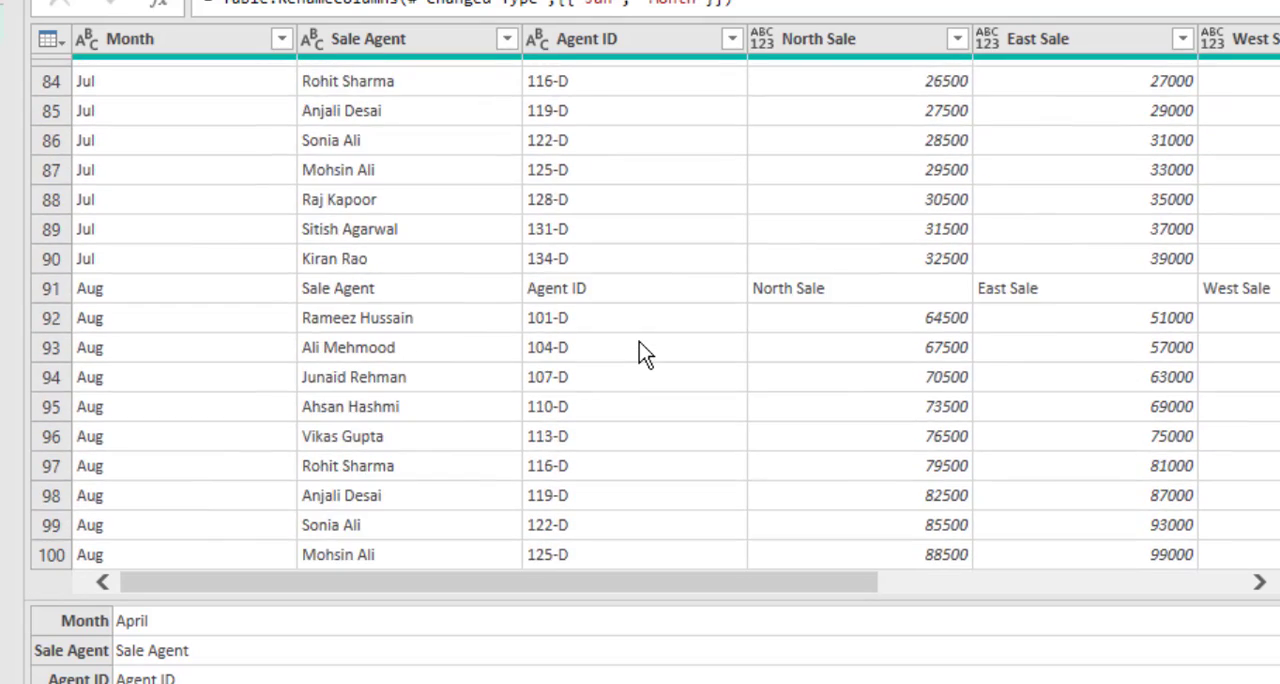
scroll(640, 345, down, 18)
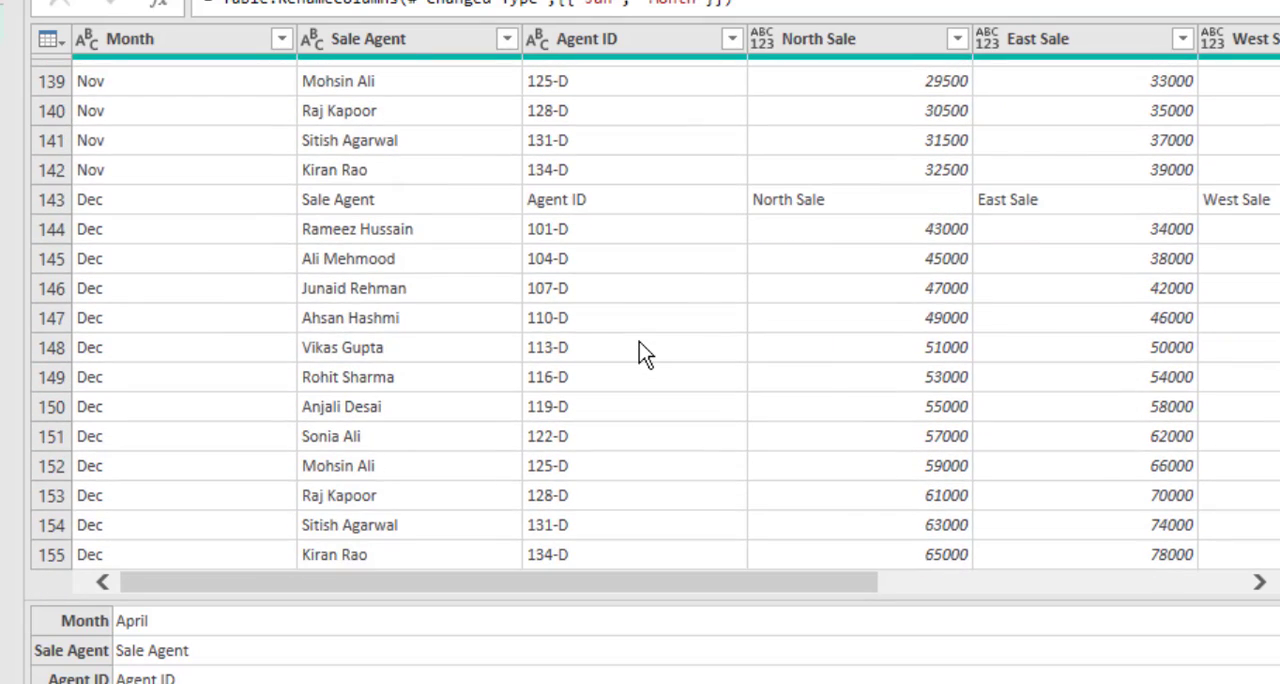
click(39, 197)
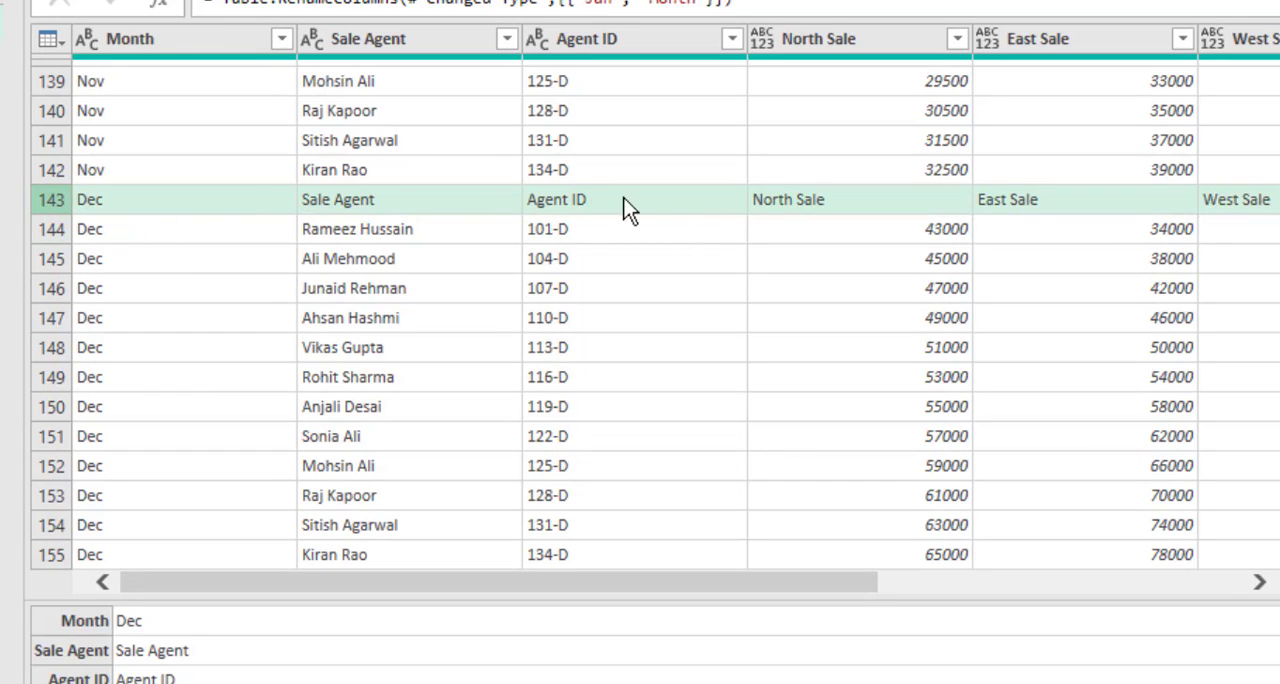
scroll(640, 320, up, 15)
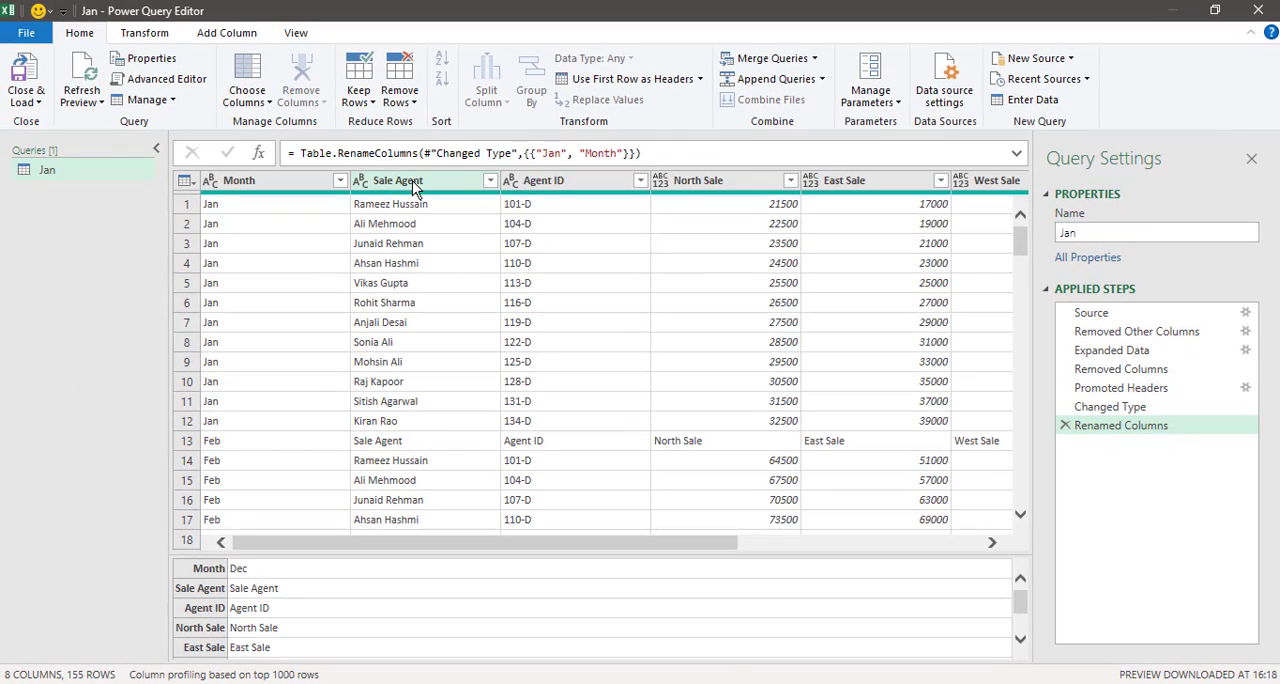
Step: Filter the Sale Agent column to exclude the value Sale Agent, removing the repeated header rows
click(416, 186)
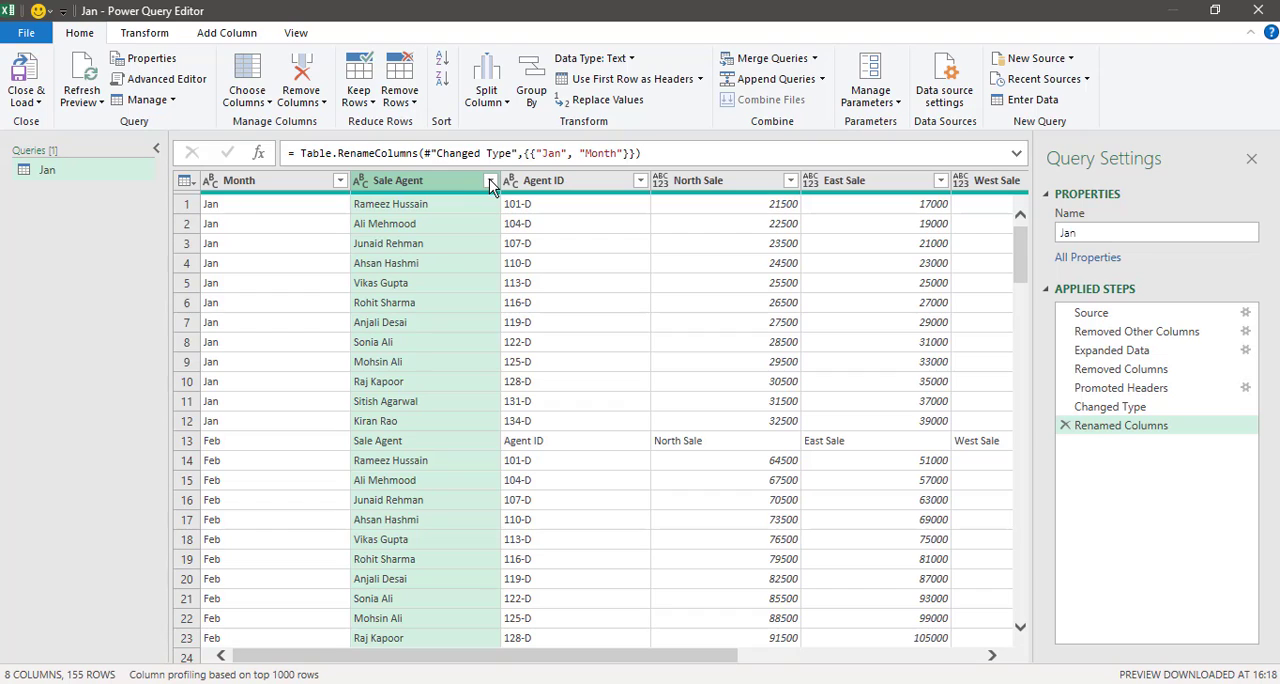
click(489, 180)
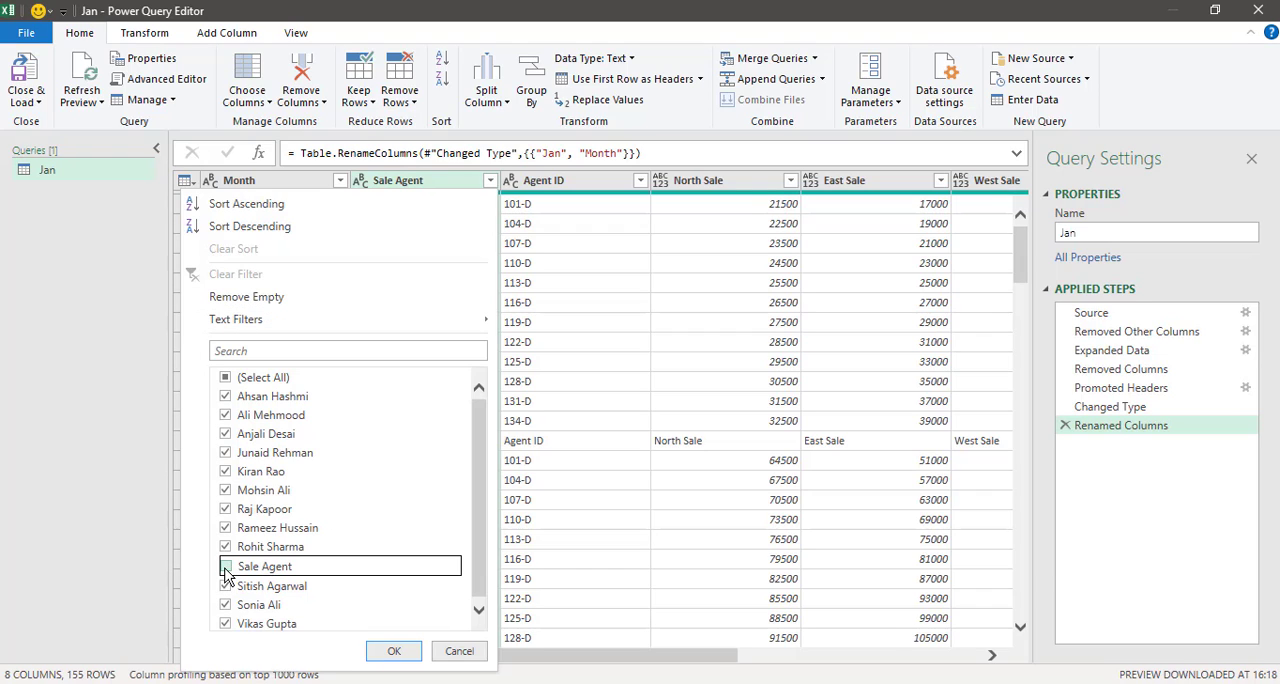
click(225, 566)
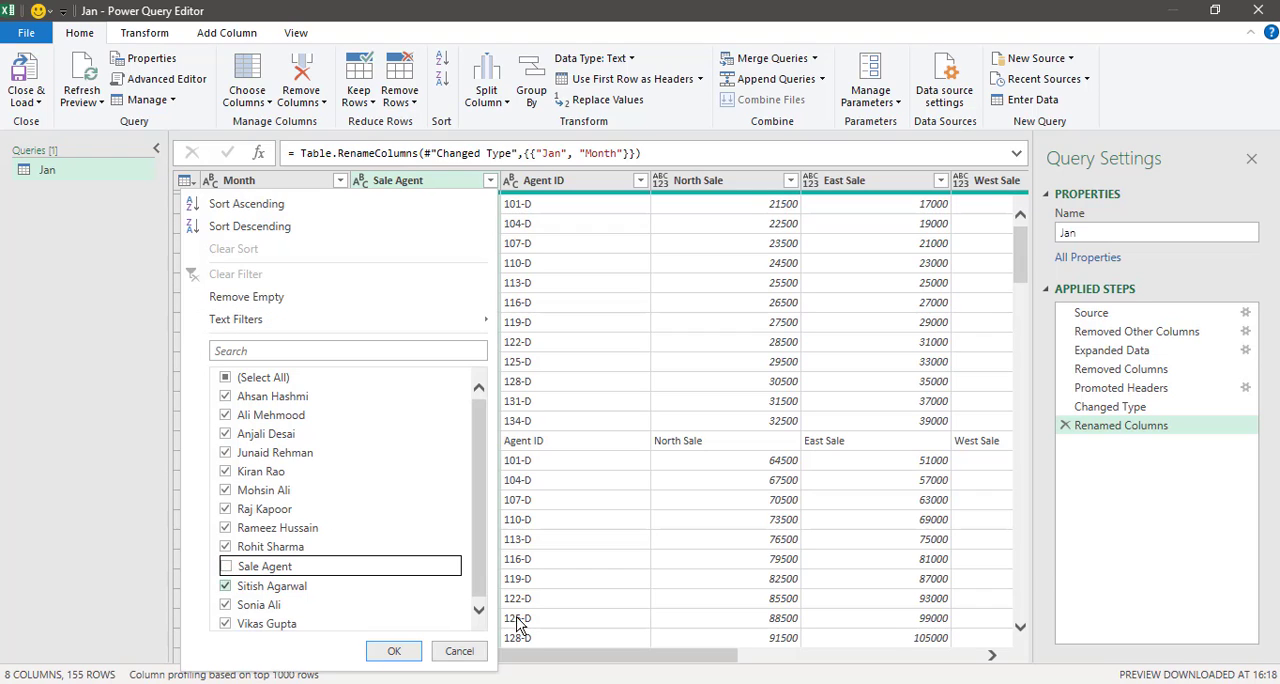
click(393, 651)
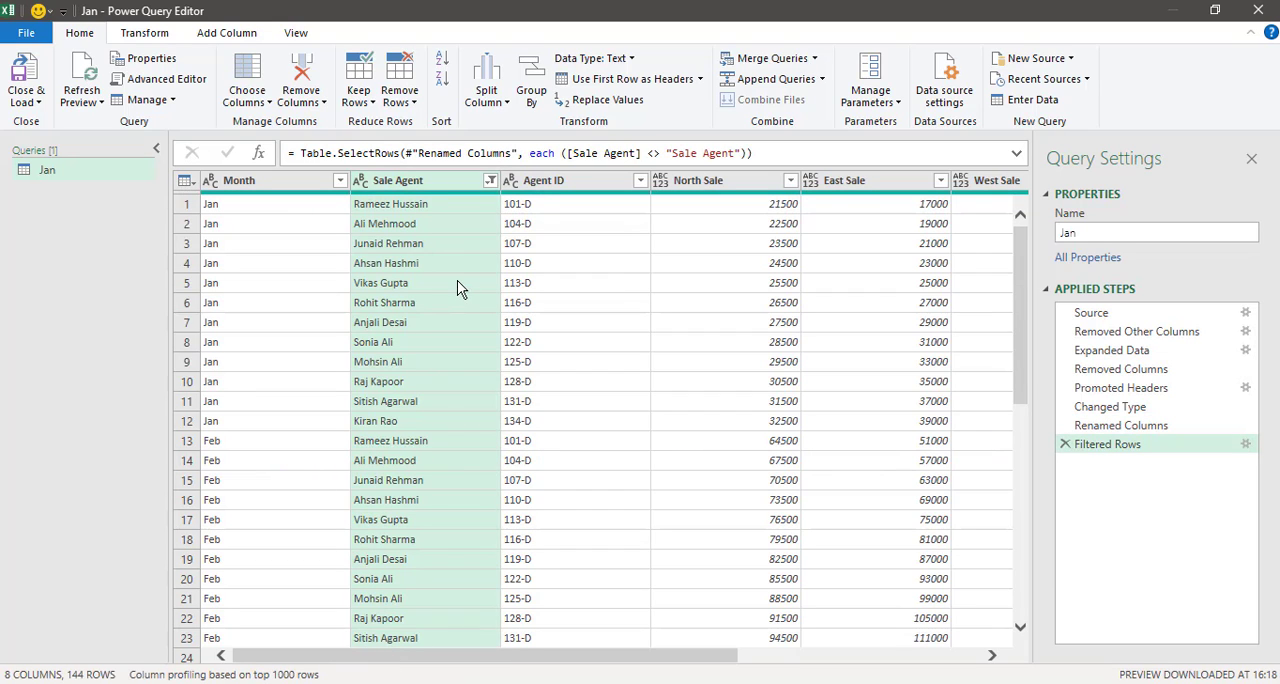
Step: Review the filtered rows through Dec for leftover header rows between the months
scroll(480, 290, down, 5)
scroll(480, 290, down, 3)
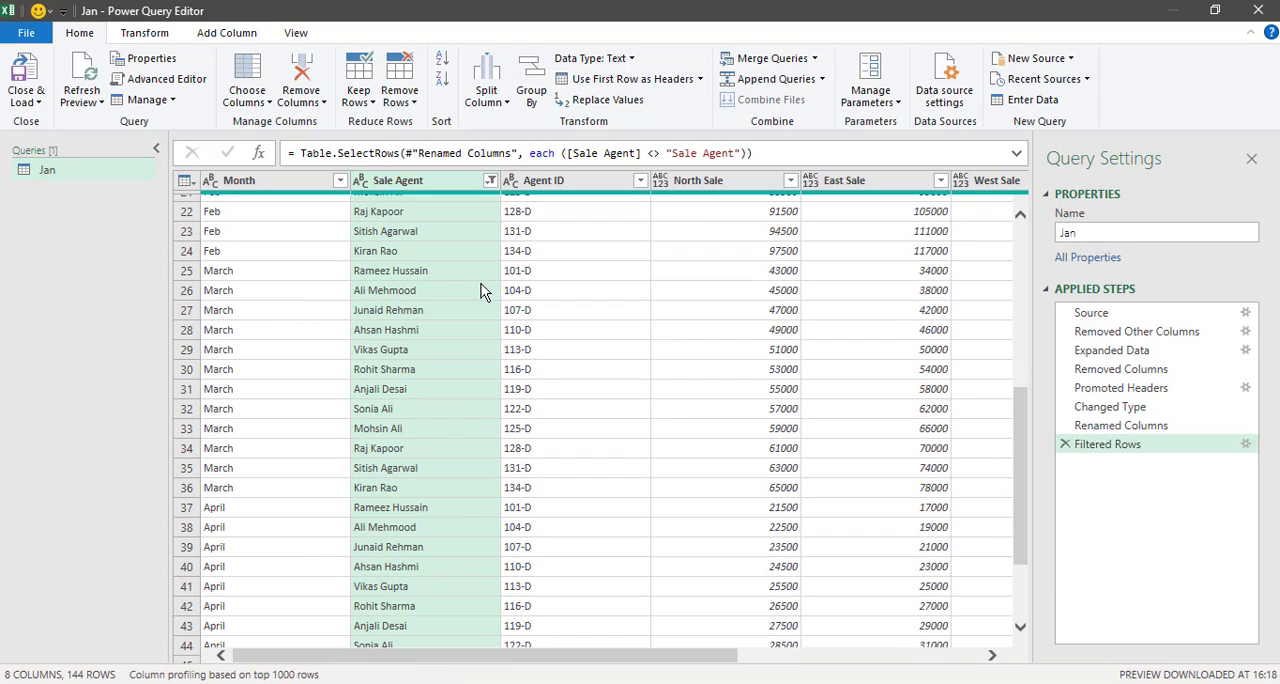
click(300, 362)
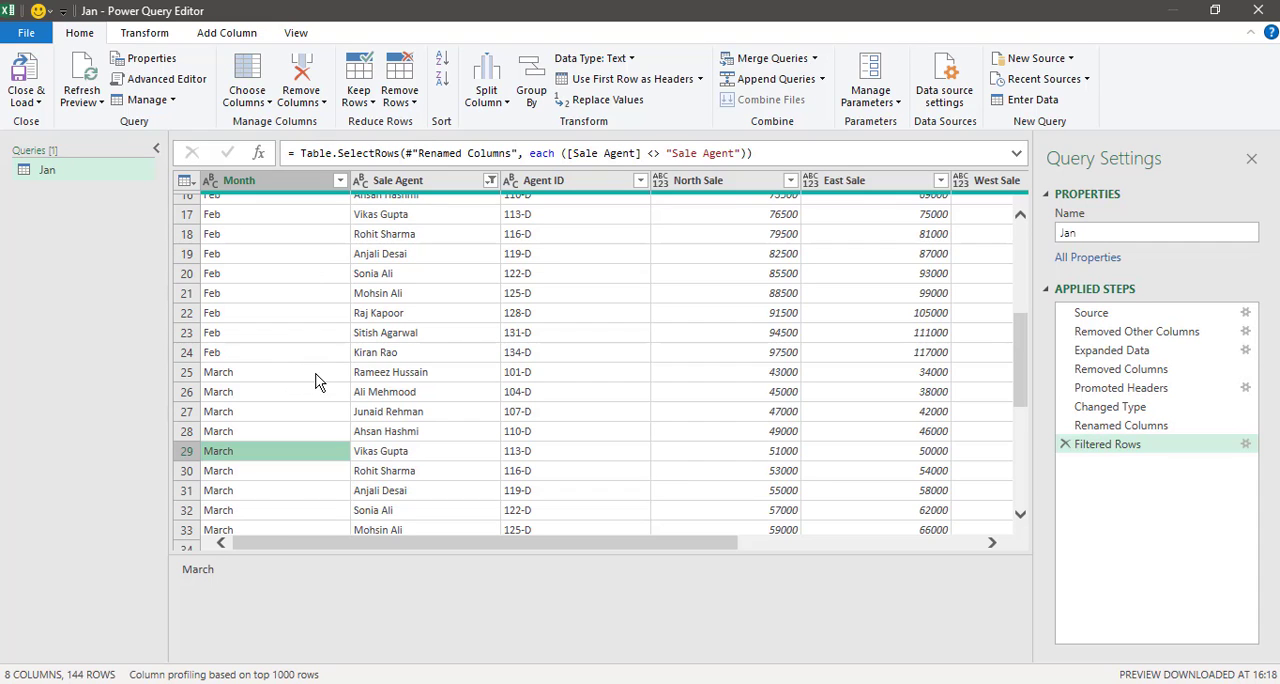
scroll(470, 400, down, 16)
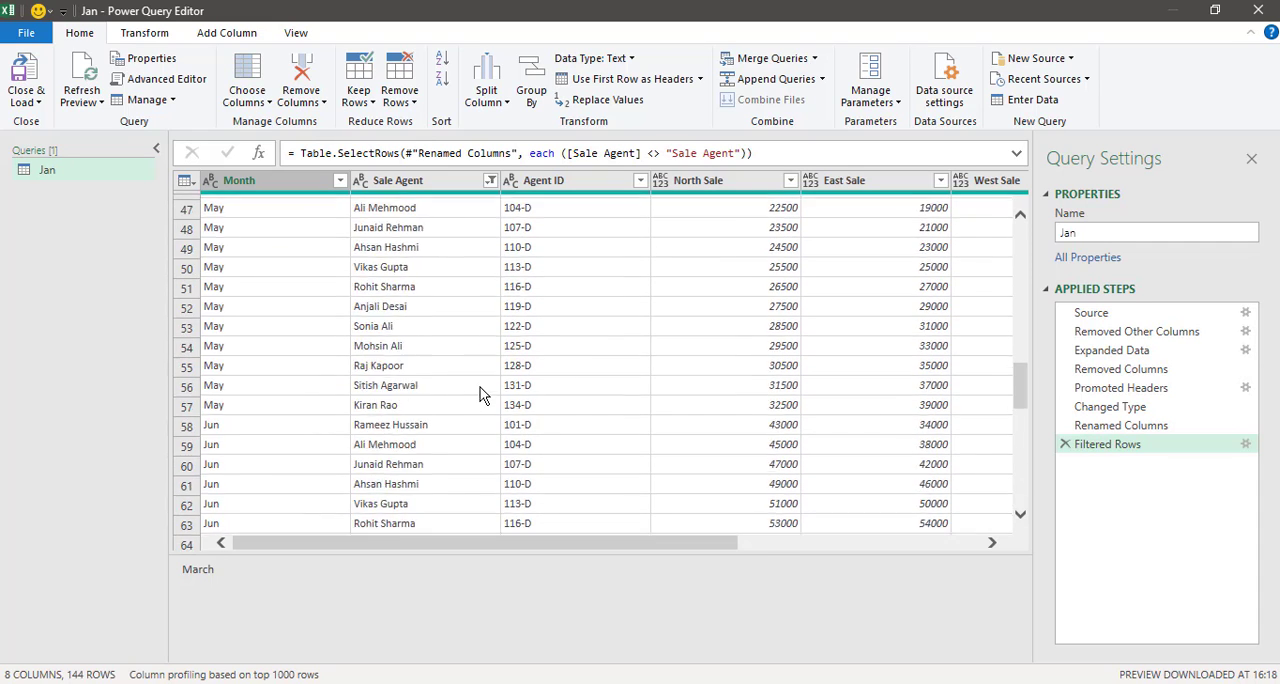
scroll(470, 412, down, 20)
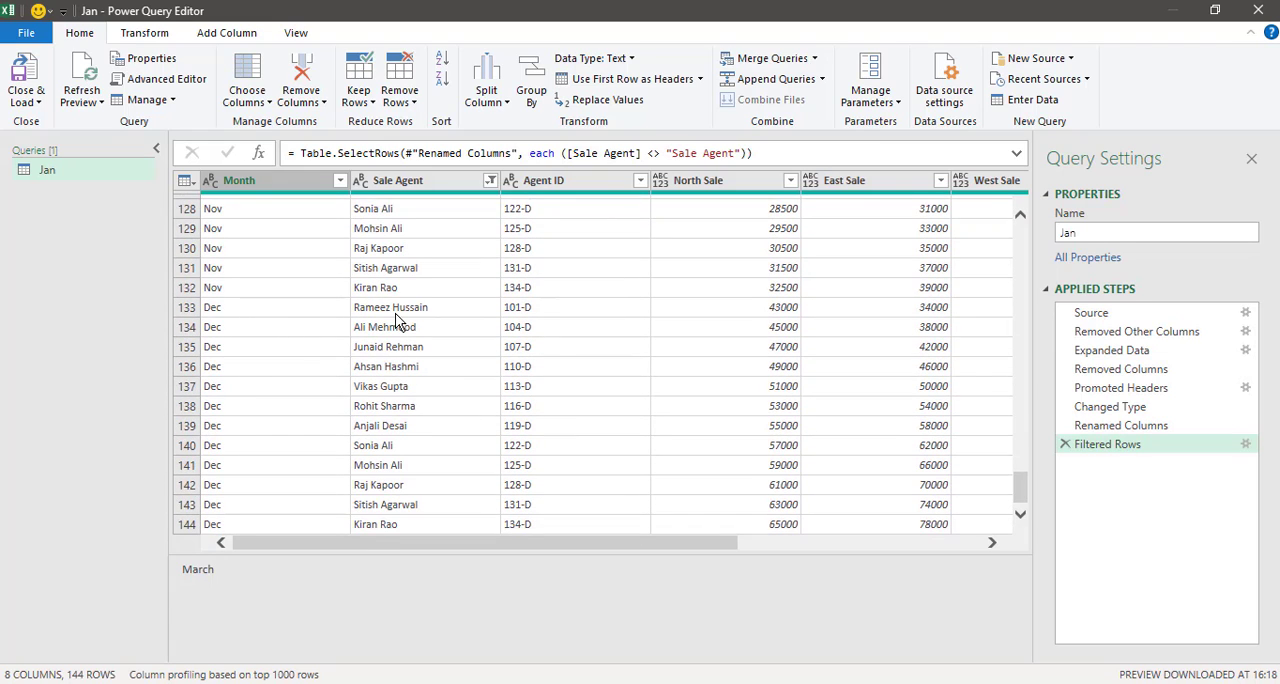
scroll(785, 362, up, 20)
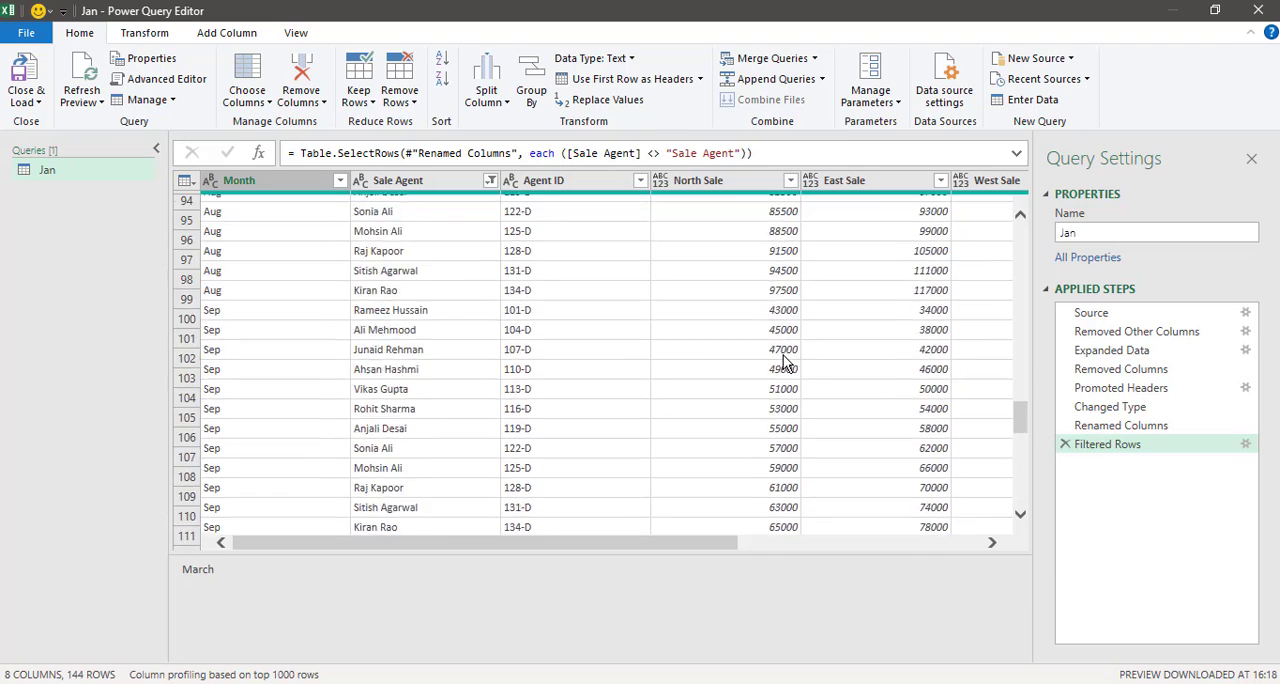
scroll(785, 362, up, 20)
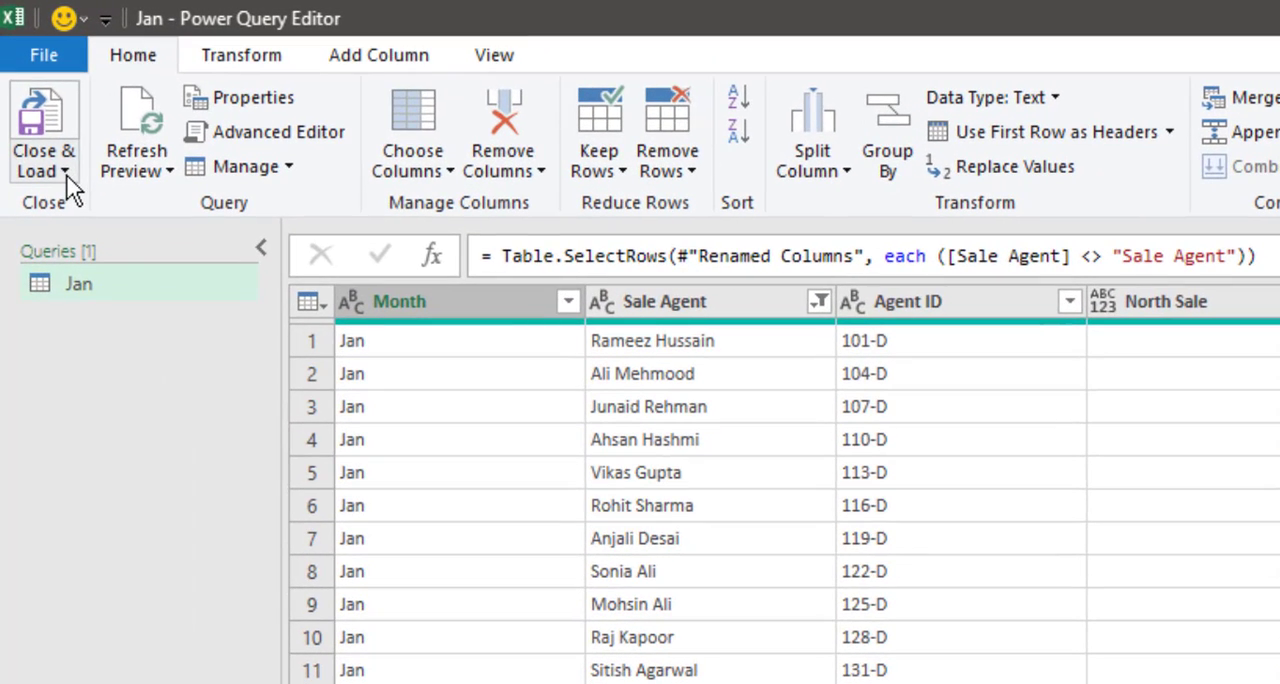
Step: Close the query editor, load the combined query to the workbook's default destination and look through the loaded table
click(66, 174)
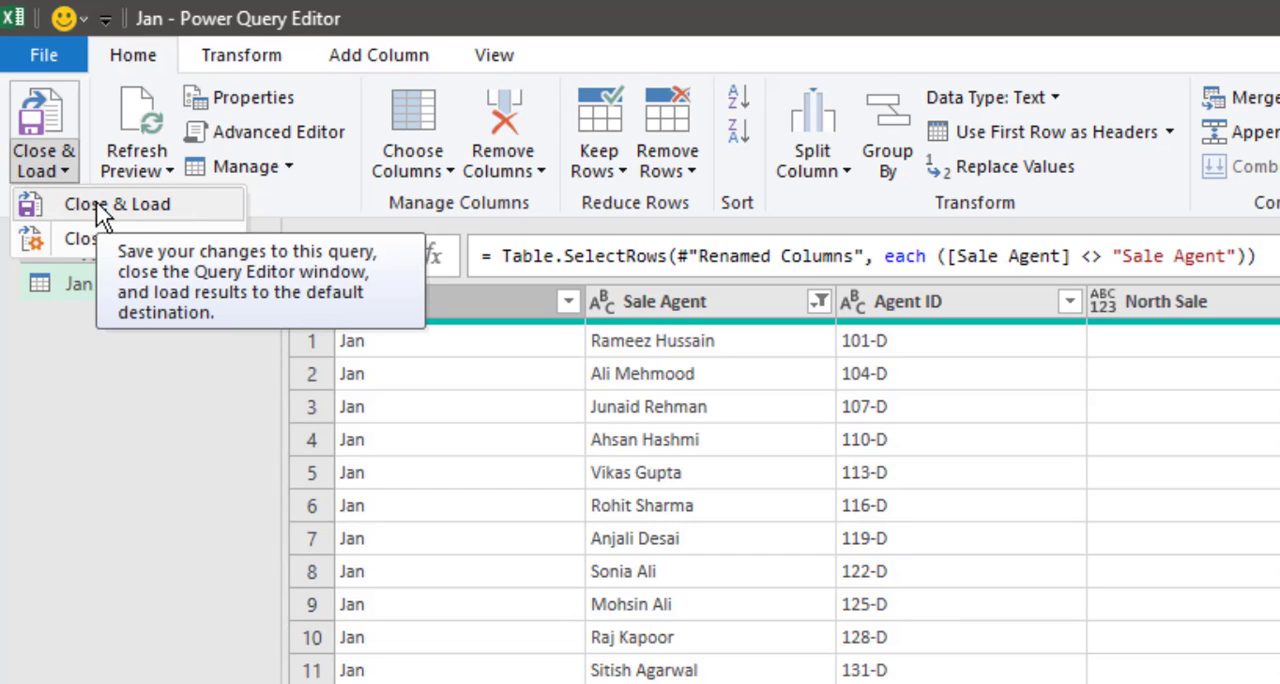
click(96, 203)
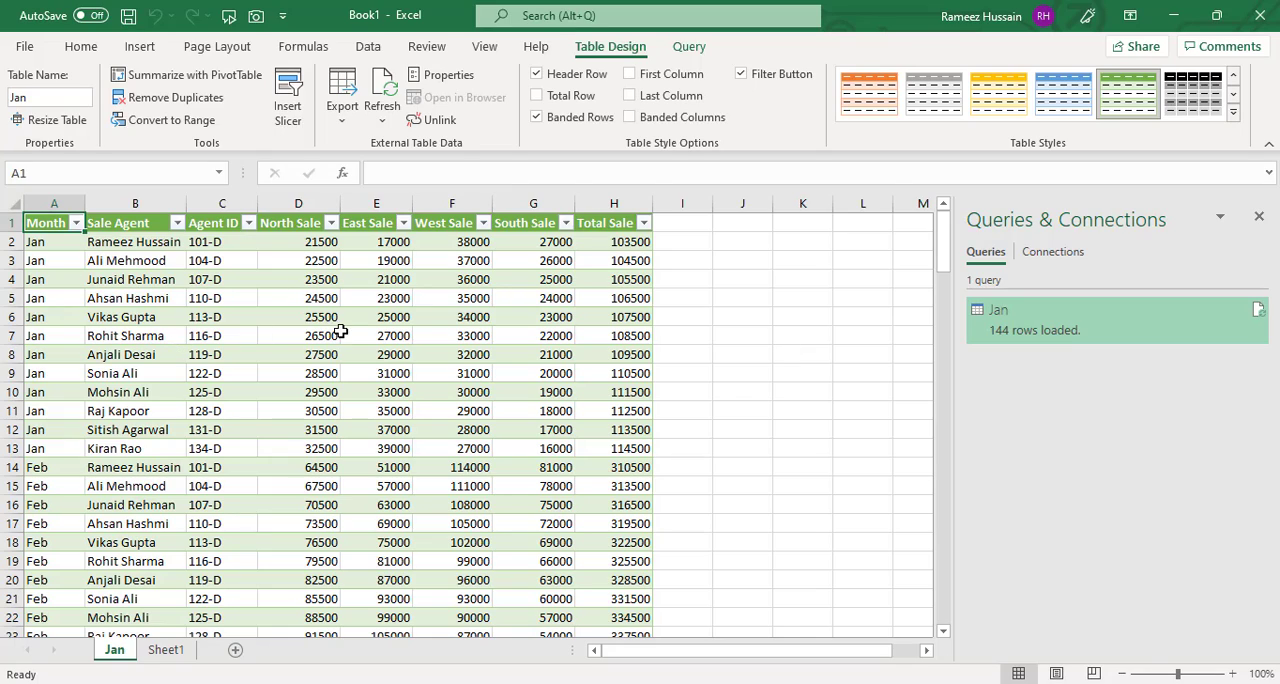
scroll(268, 371, down, 13)
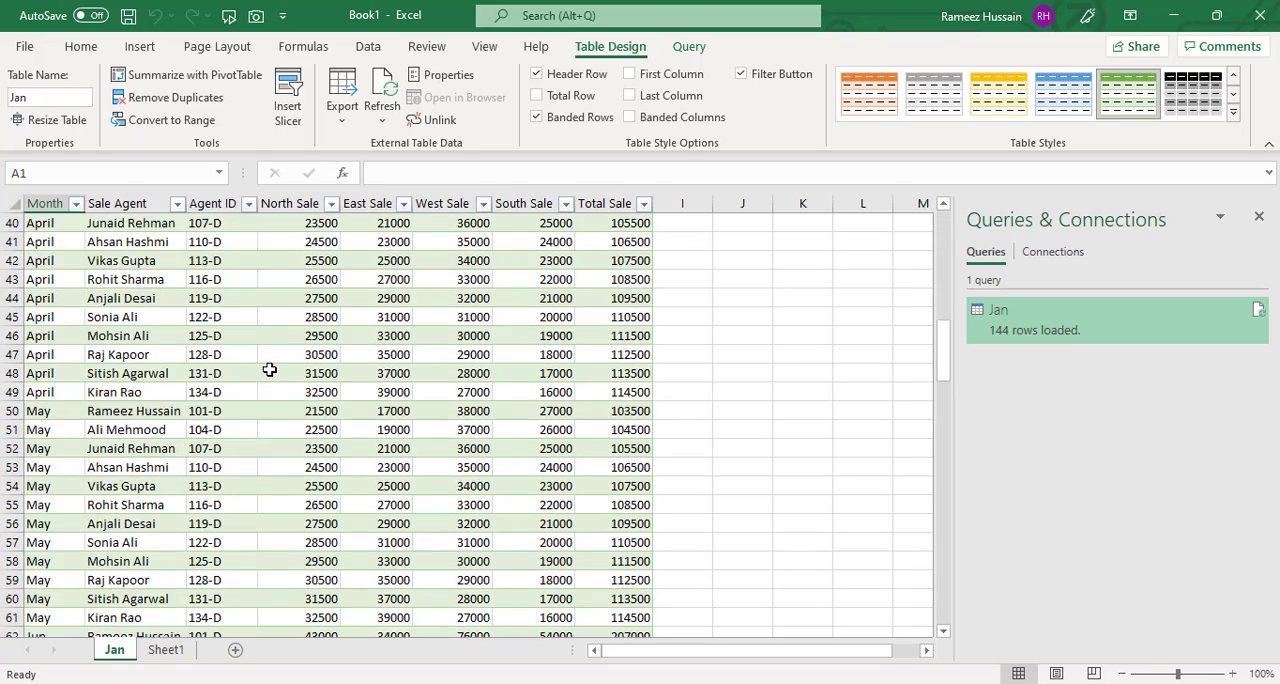
Step: Check the loaded table's monthly rows and apply the orange banded table style to the whole table
scroll(269, 370, down, 18)
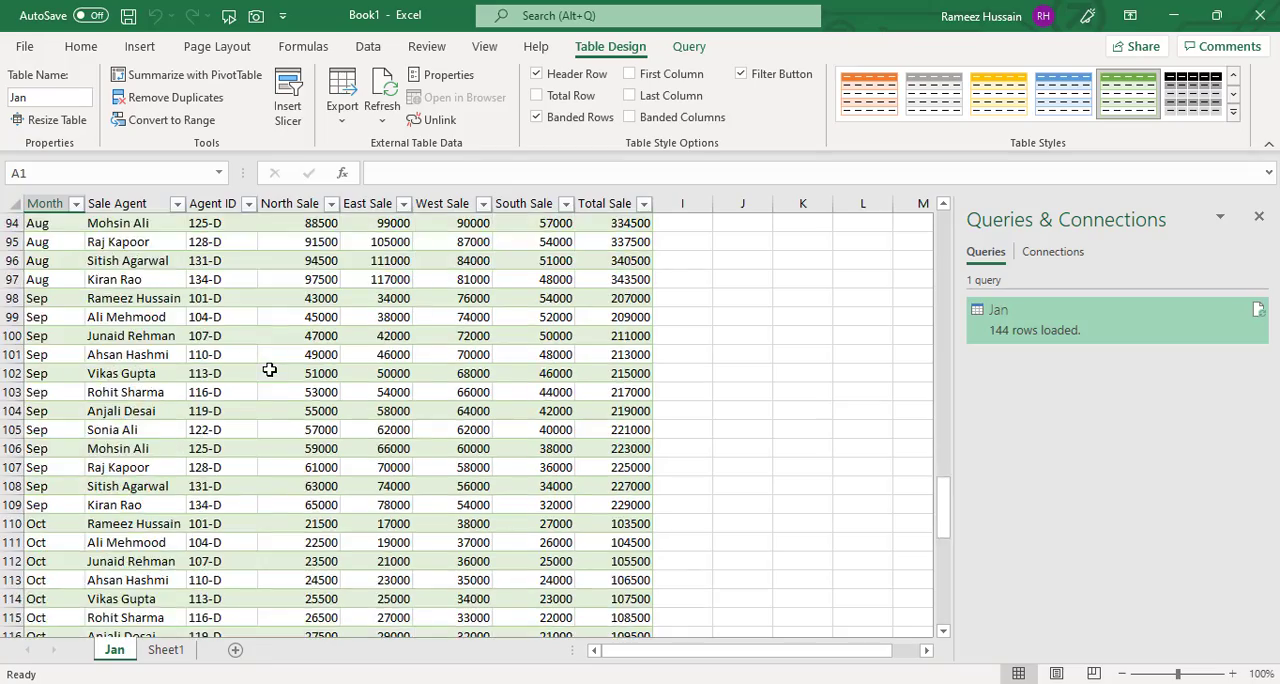
scroll(269, 370, down, 11)
scroll(269, 370, up, 16)
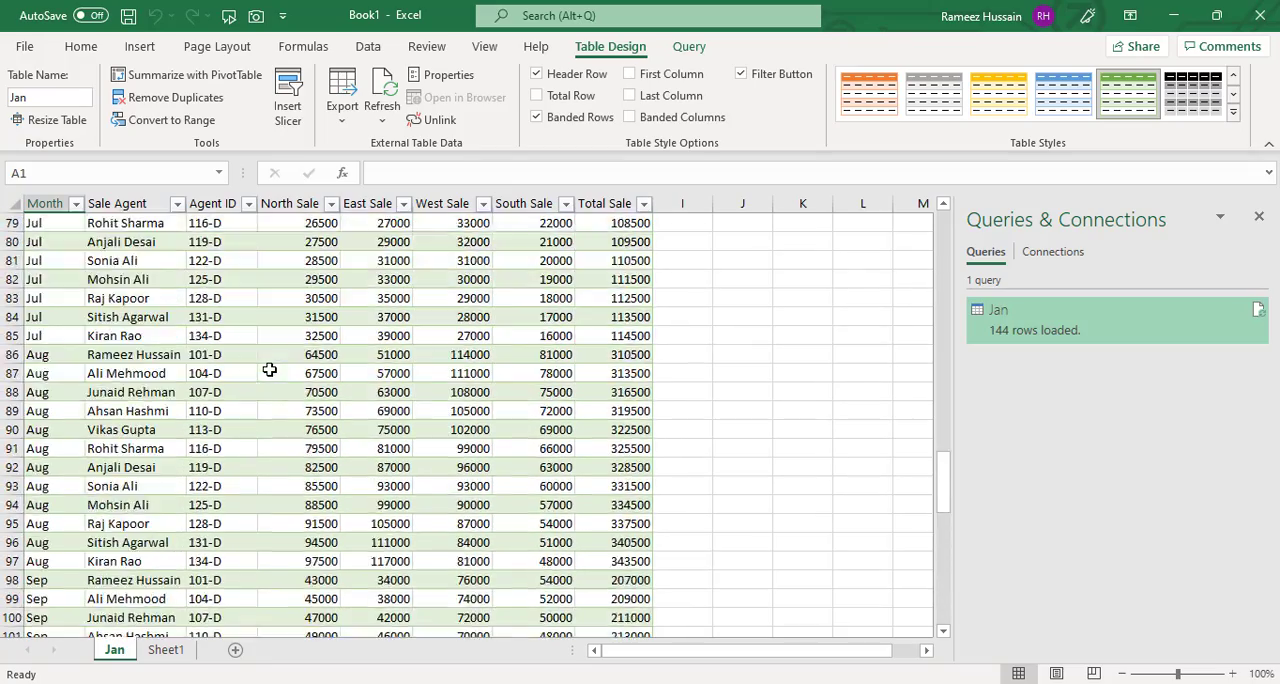
scroll(269, 370, up, 20)
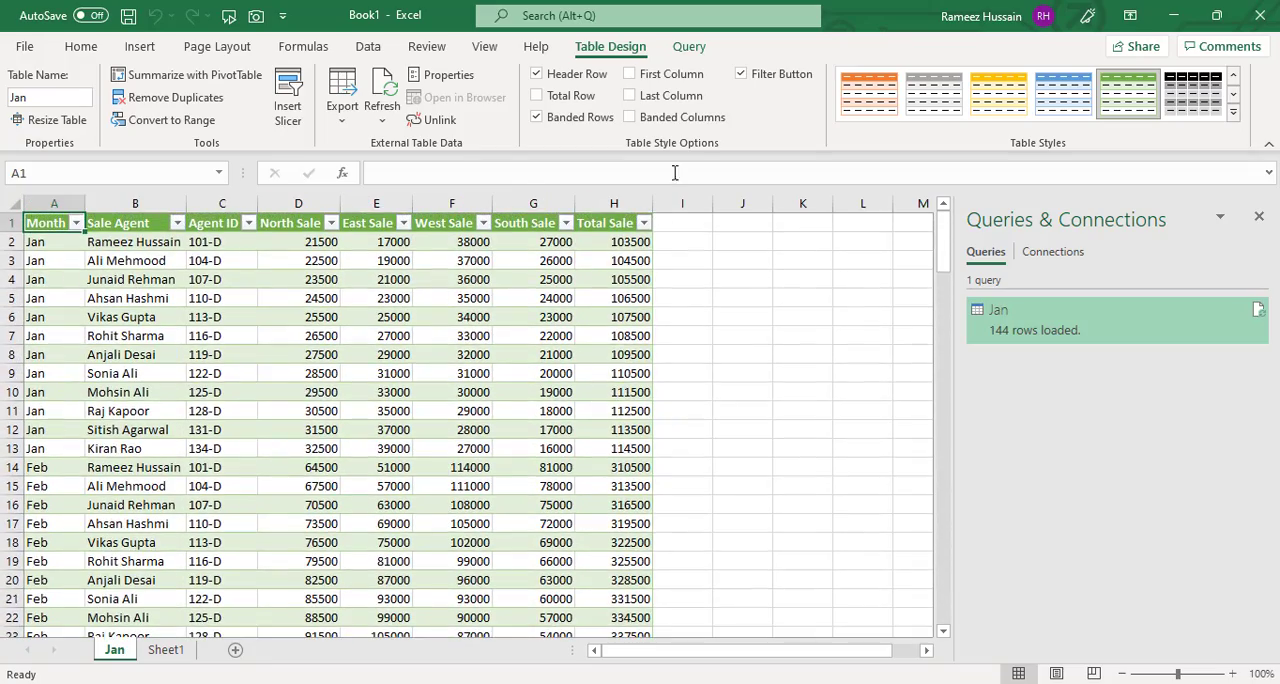
click(875, 96)
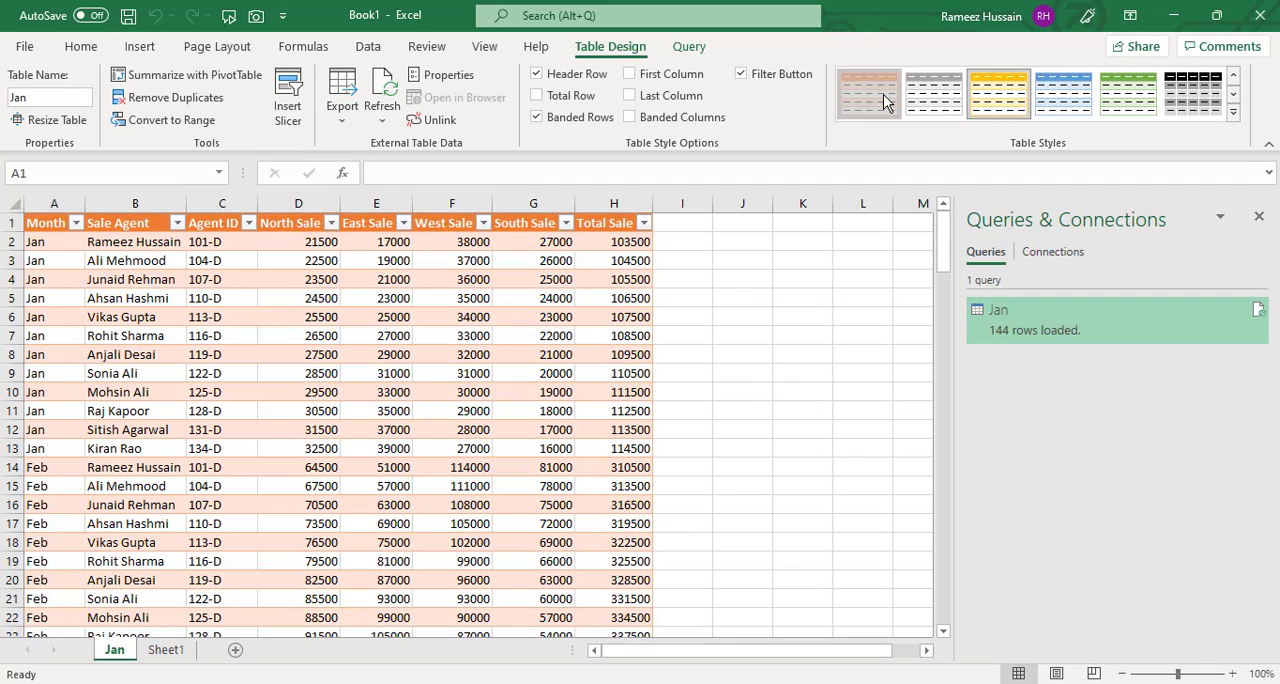
click(883, 94)
click(663, 258)
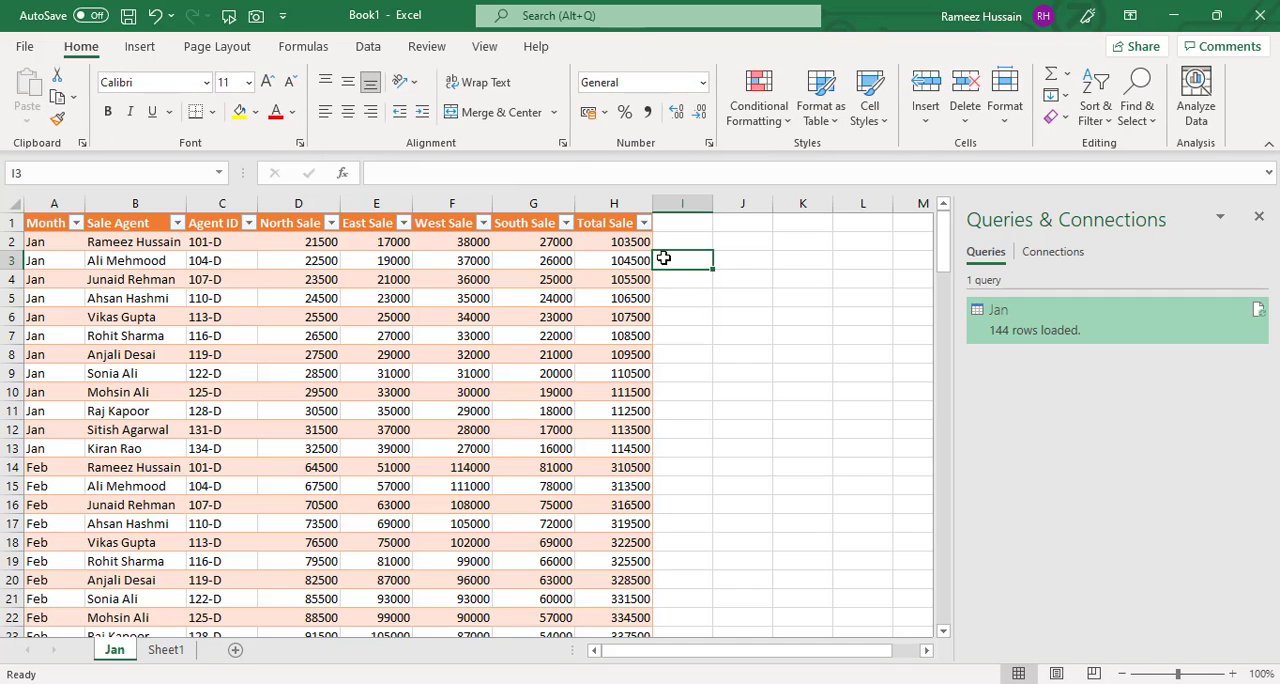
Step: Dismiss the Queries & Connections list and look through the restyled table's monthly rows
click(1260, 215)
click(135, 258)
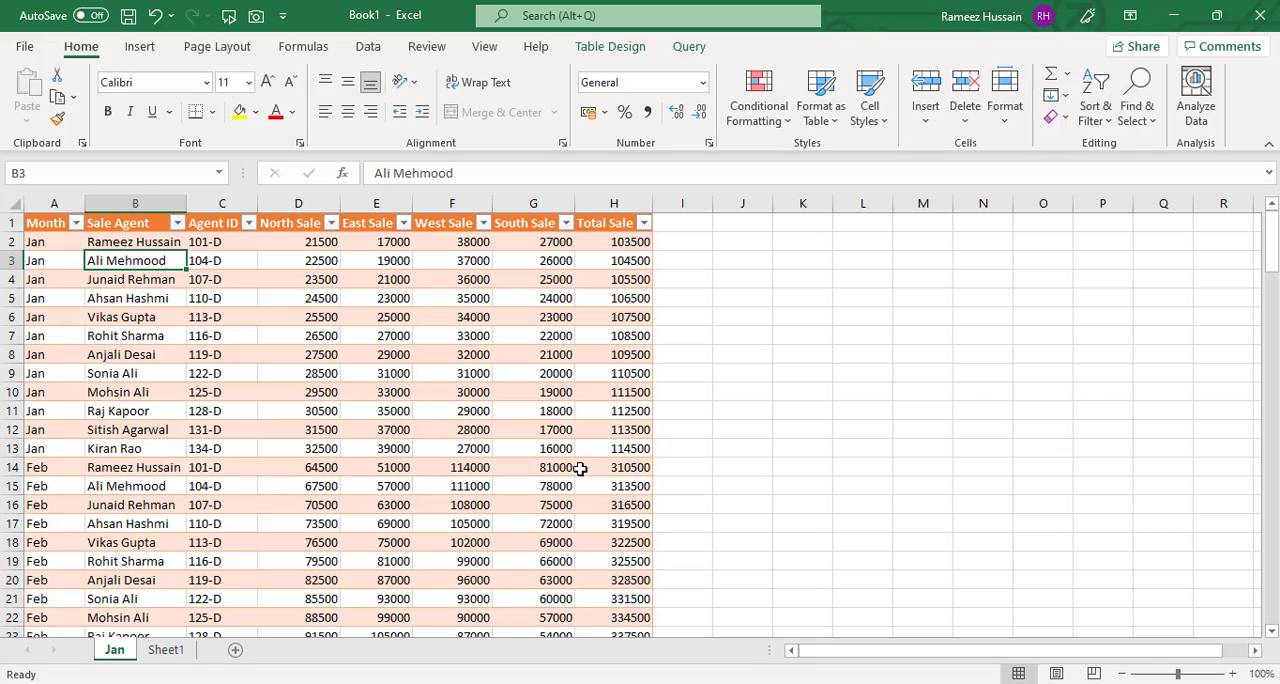
scroll(552, 444, down, 10)
scroll(543, 445, down, 20)
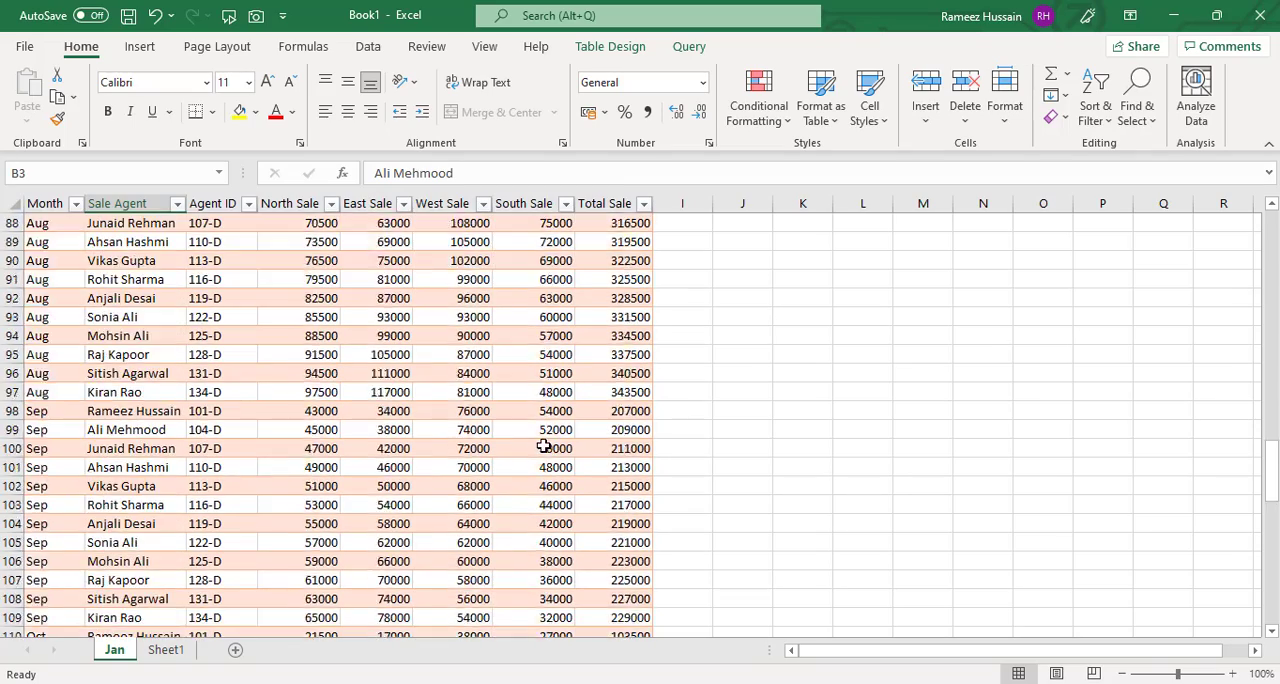
scroll(543, 445, up, 3)
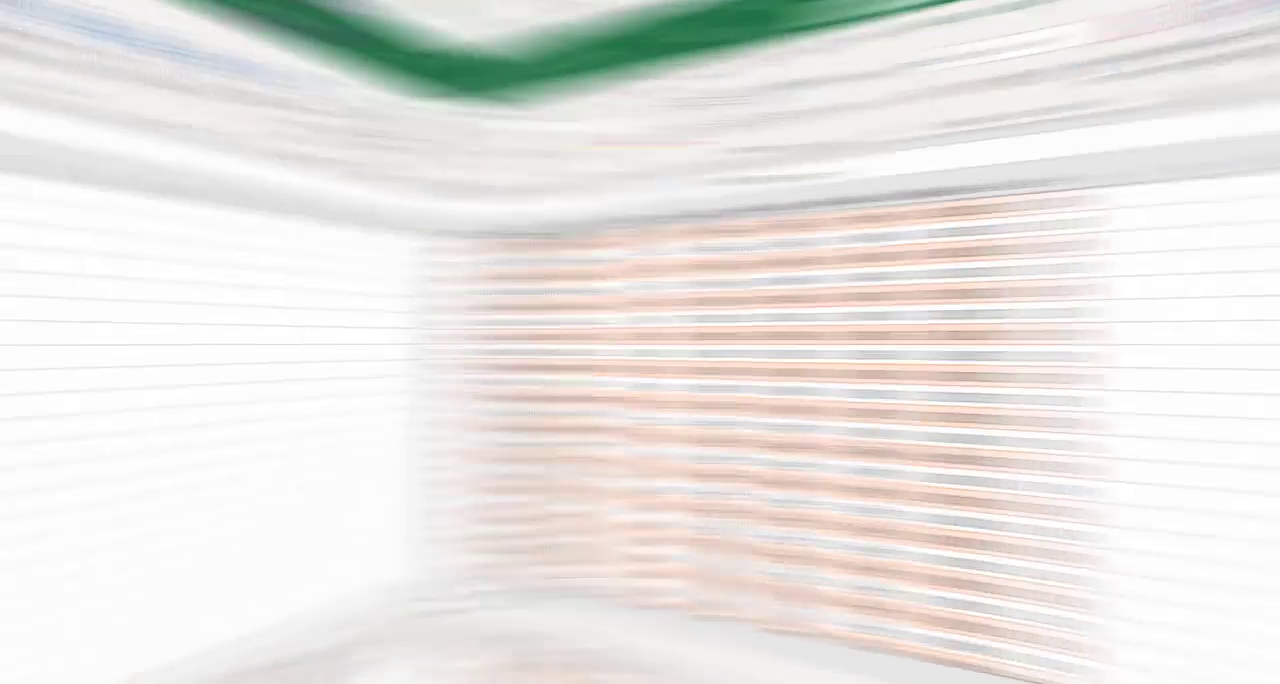